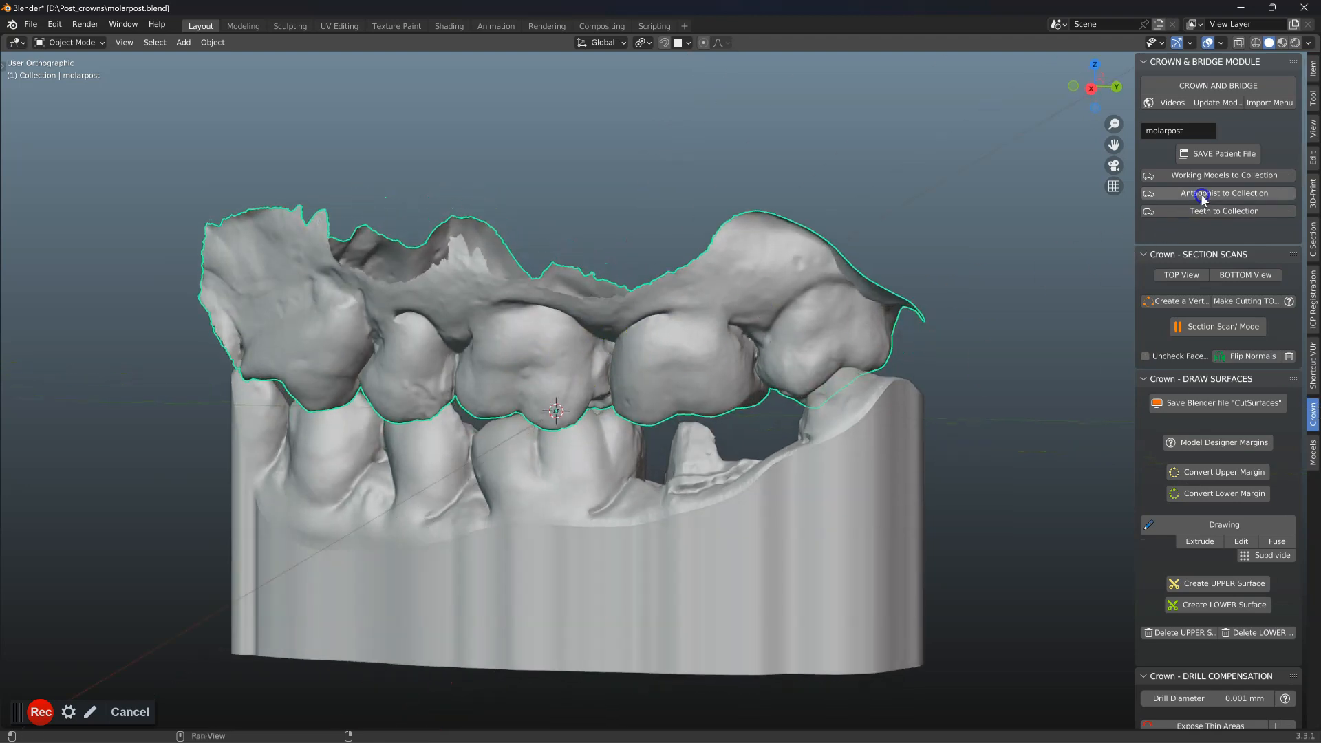
# - Assign the upper scan to the antagonist collection and the lower model to the working models collection
pyautogui.click(1189, 194)
pyautogui.click(811, 419)
pyautogui.click(1158, 194)
pyautogui.click(1204, 175)
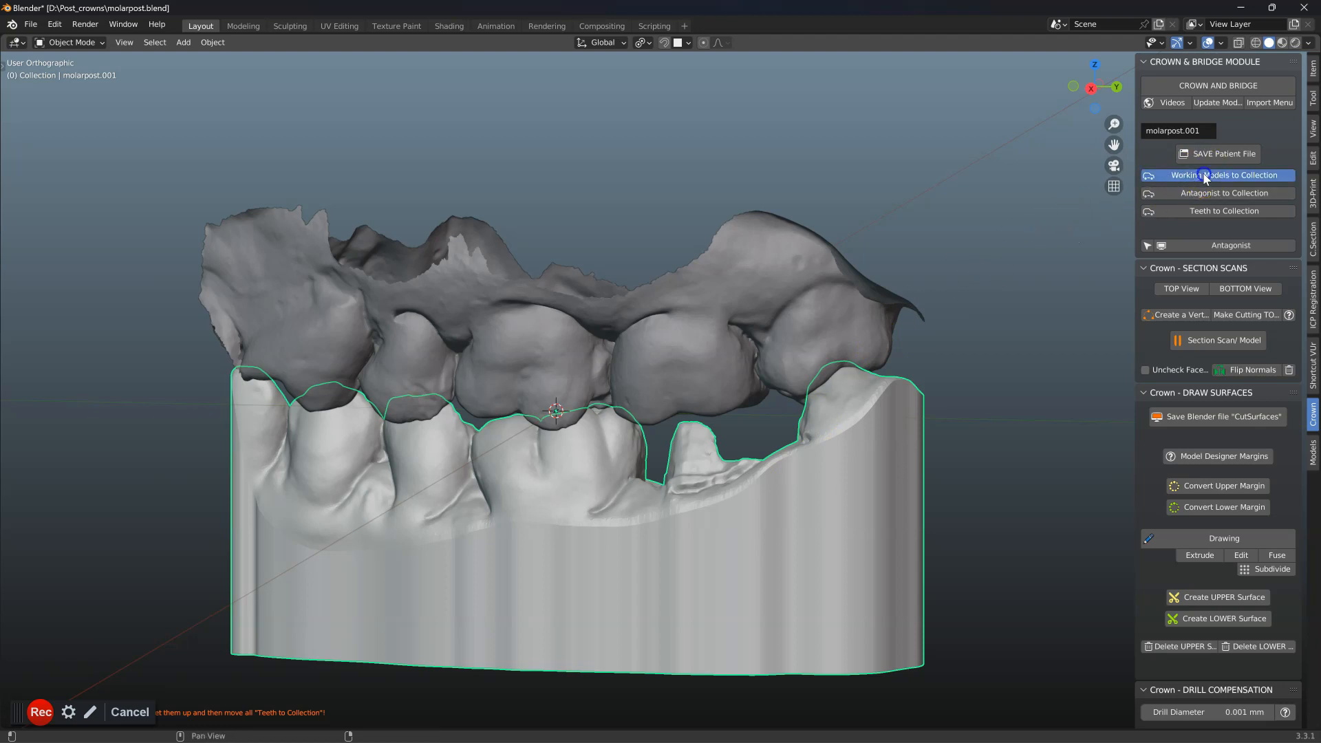
# - Hide the antagonist and start a margin drawing on the edge of the lower model's prepared molar
pyautogui.click(1214, 260)
pyautogui.moveTo(812, 413); pyautogui.dragTo(735, 508, button='middle')
pyautogui.scroll(4, 735, 504)
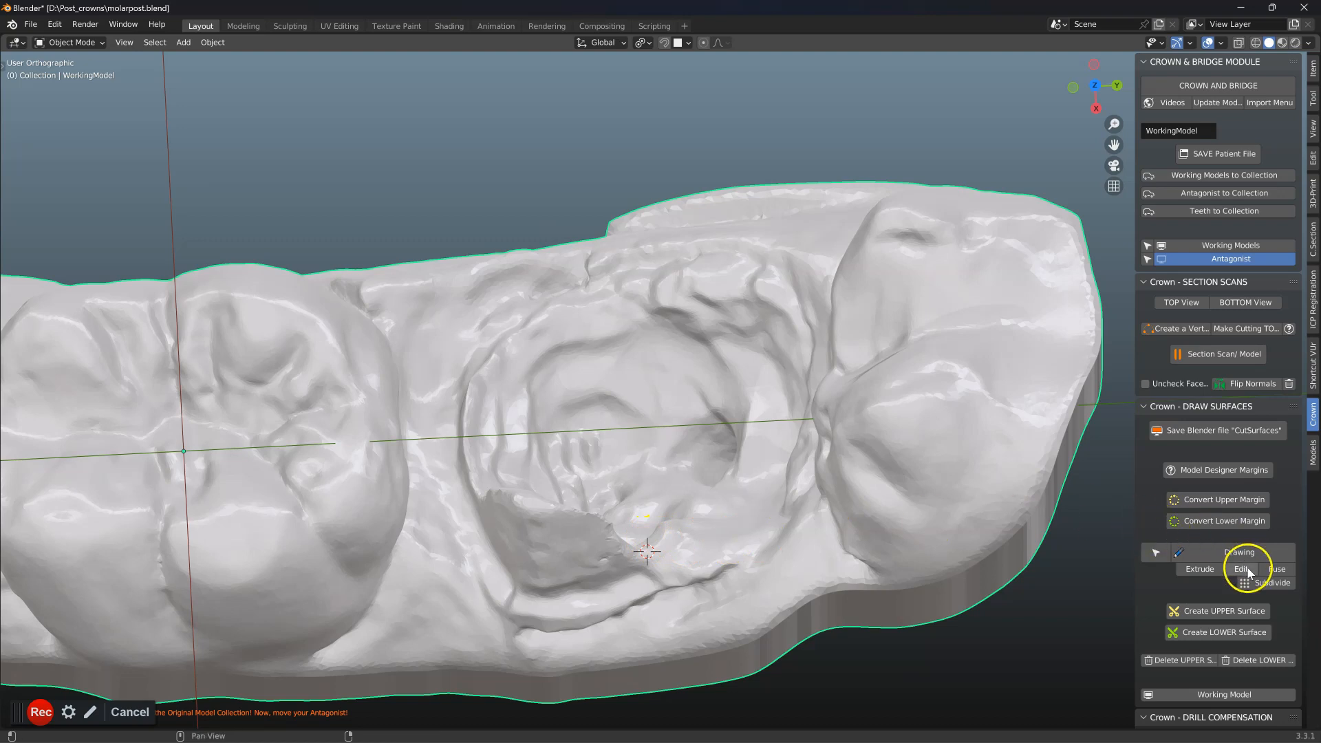
pyautogui.scroll(-3, 1232, 560)
pyautogui.click(1226, 483)
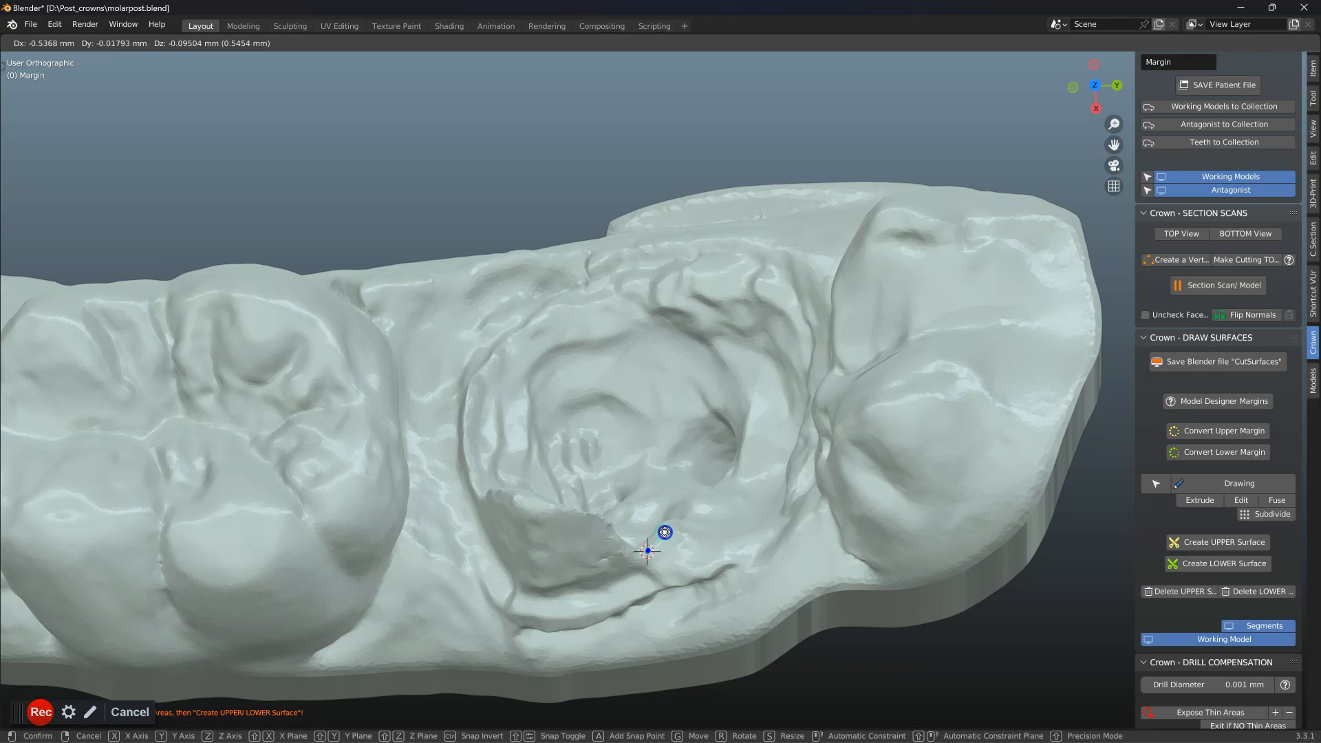
# - Extrude margin points from the starting point along the preparation's near edge to the corner facing the rear molar
pyautogui.click(665, 532)
pyautogui.press('e')
pyautogui.click(682, 531)
pyautogui.moveTo(684, 545); pyautogui.dragTo(729, 522, button='middle')
pyautogui.press('e')
pyautogui.click(688, 498)
pyautogui.press('e')
pyautogui.click(685, 467)
pyautogui.press('e')
pyautogui.click(674, 438)
pyautogui.moveTo(674, 438); pyautogui.dragTo(633, 406, button='middle')
pyautogui.press('e')
pyautogui.click(649, 430)
pyautogui.press('e')
pyautogui.click(610, 413)
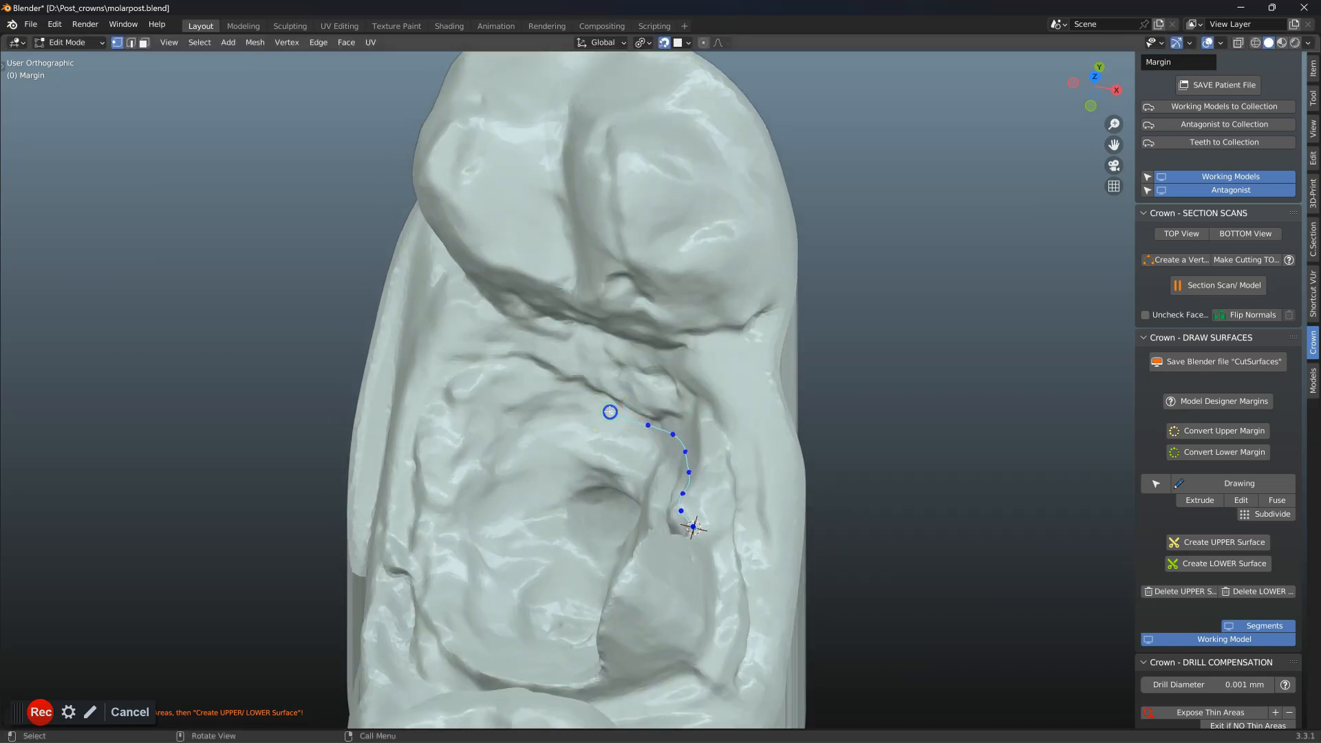
# - Continue the margin line with extruded points along the preparation edge that faces the rear molar
pyautogui.press('e')
pyautogui.click(577, 400)
pyautogui.press('e')
pyautogui.click(547, 395)
pyautogui.press('e')
pyautogui.click(516, 392)
pyautogui.press('e')
pyautogui.click(469, 420)
# - Extrude the margin line along the side of the preparation opposite the starting point
pyautogui.press('e')
pyautogui.click(461, 437)
pyautogui.press('e')
pyautogui.click(449, 492)
pyautogui.press('e')
pyautogui.click(445, 527)
pyautogui.press('e')
pyautogui.click(441, 567)
pyautogui.press('e')
pyautogui.click(441, 605)
pyautogui.click(454, 632)
# - Extend the margin line past the edge facing the front molar and up to the rim of the steep wall
pyautogui.moveTo(454, 632); pyautogui.dragTo(481, 634, button='middle')
pyautogui.press('e')
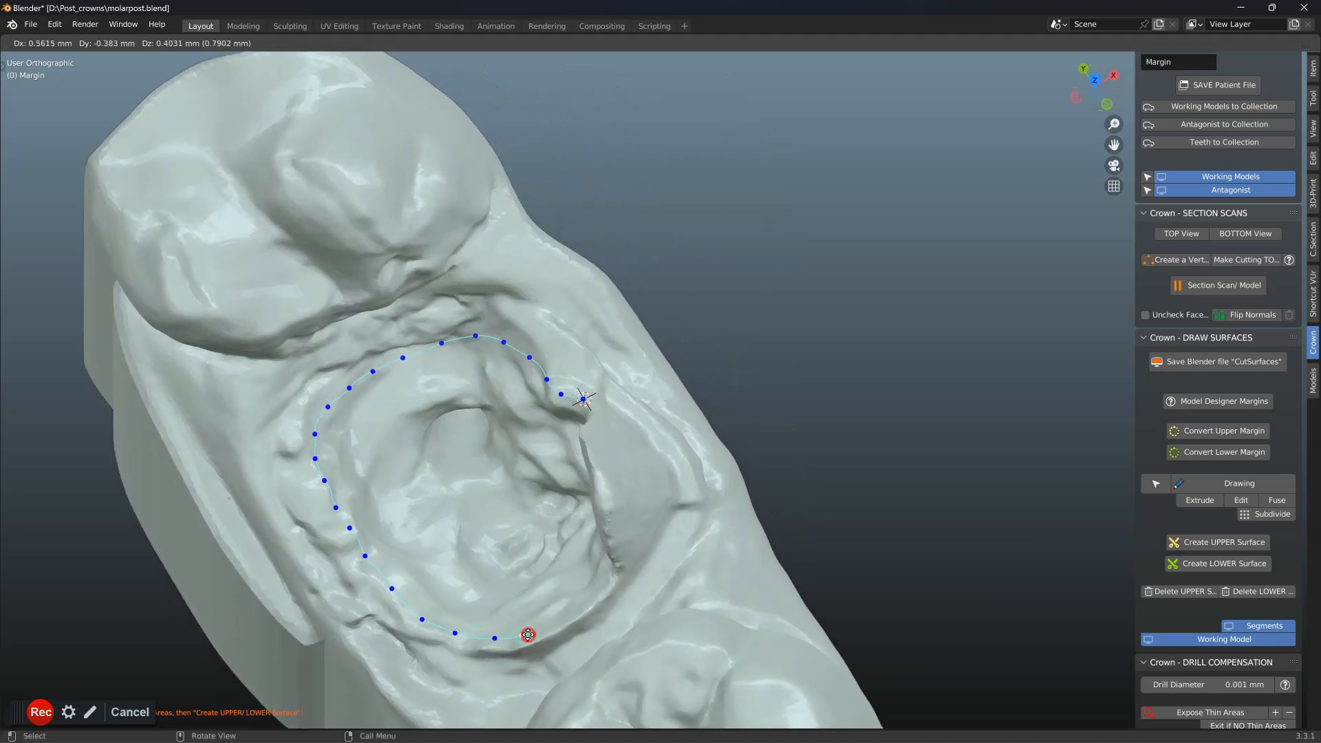
pyautogui.click(528, 635)
pyautogui.moveTo(567, 611); pyautogui.dragTo(638, 568, button='middle')
pyautogui.press('e')
pyautogui.click(583, 576)
pyautogui.press('e')
pyautogui.click(582, 542)
pyautogui.press('e')
pyautogui.click(580, 525)
pyautogui.press('e')
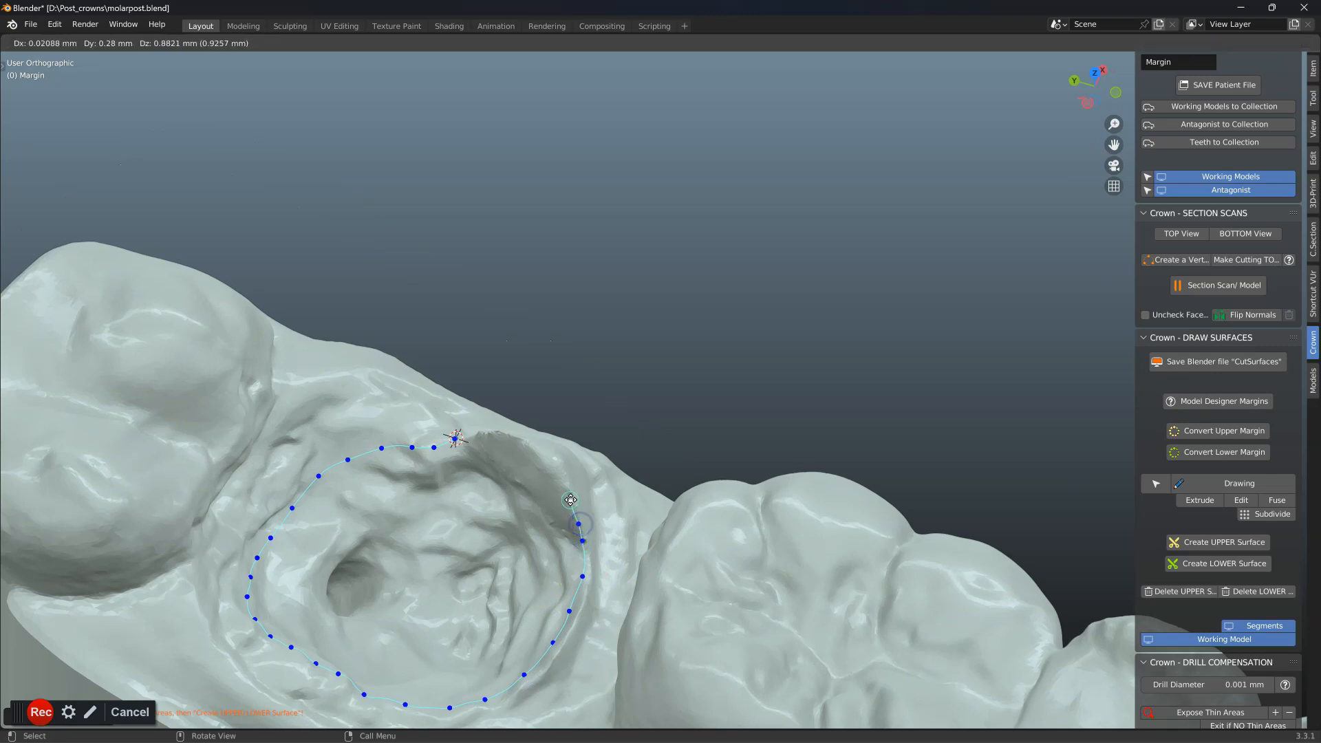
pyautogui.click(536, 448)
pyautogui.press('e')
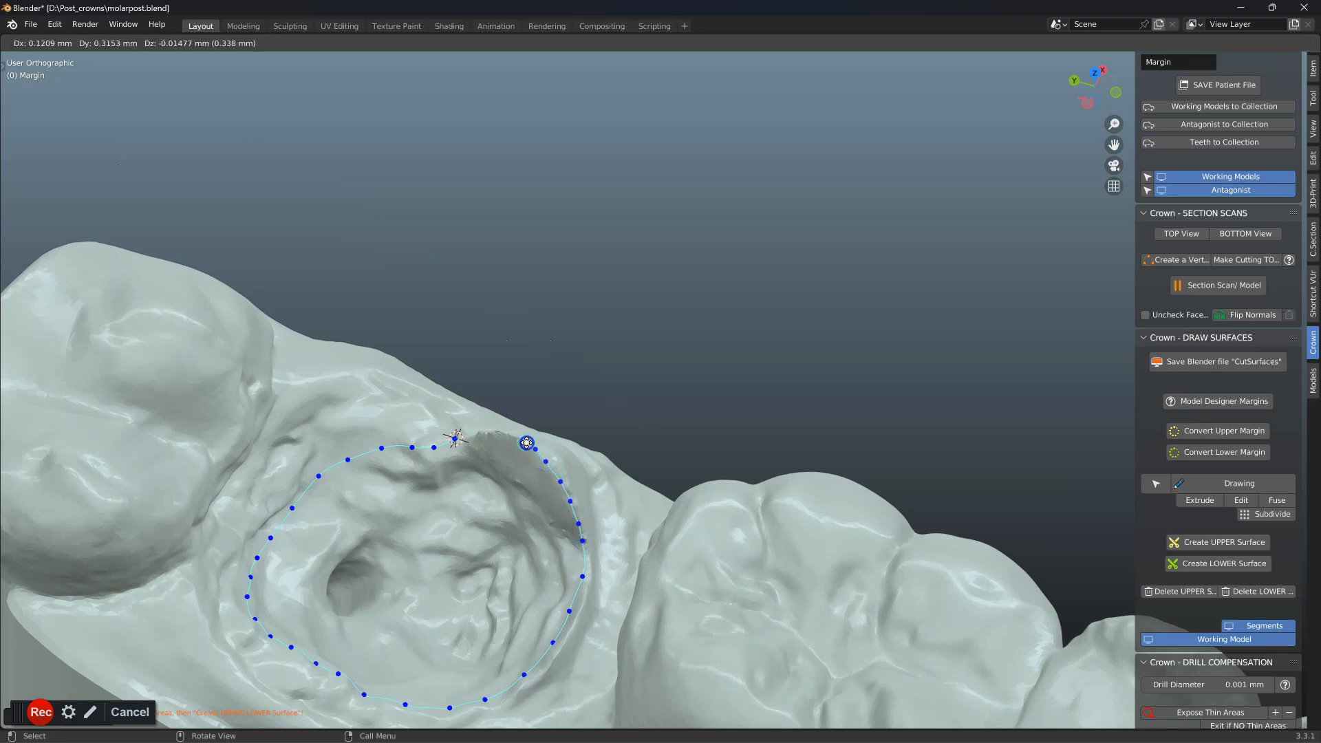
pyautogui.click(526, 443)
# - Add two more margin points along the upper rim of the preparation's steep wall
pyautogui.moveTo(526, 443); pyautogui.dragTo(658, 468, button='middle')
pyautogui.keyDown('shift'); pyautogui.moveTo(564, 494); pyautogui.dragTo(722, 421, button='middle'); pyautogui.keyUp('shift')
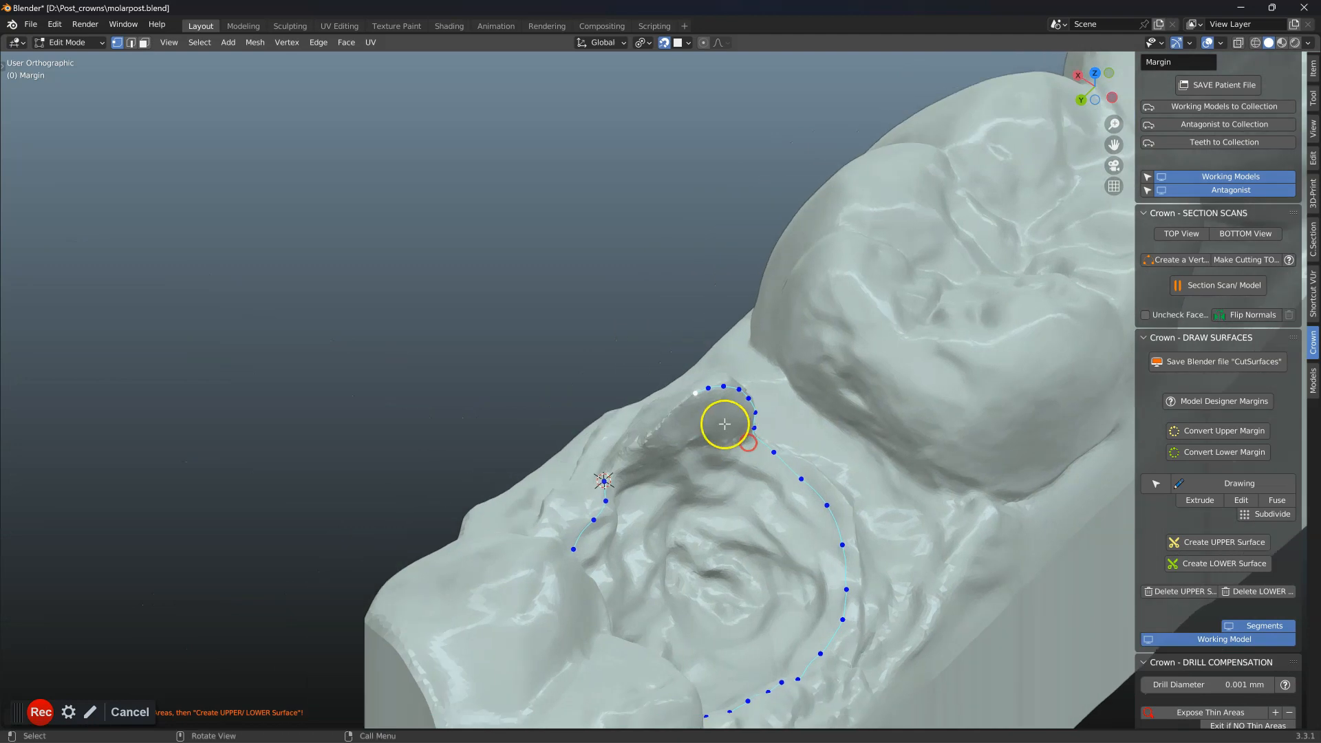
pyautogui.scroll(2, 719, 415)
pyautogui.press('e')
pyautogui.click(684, 408)
pyautogui.press('e')
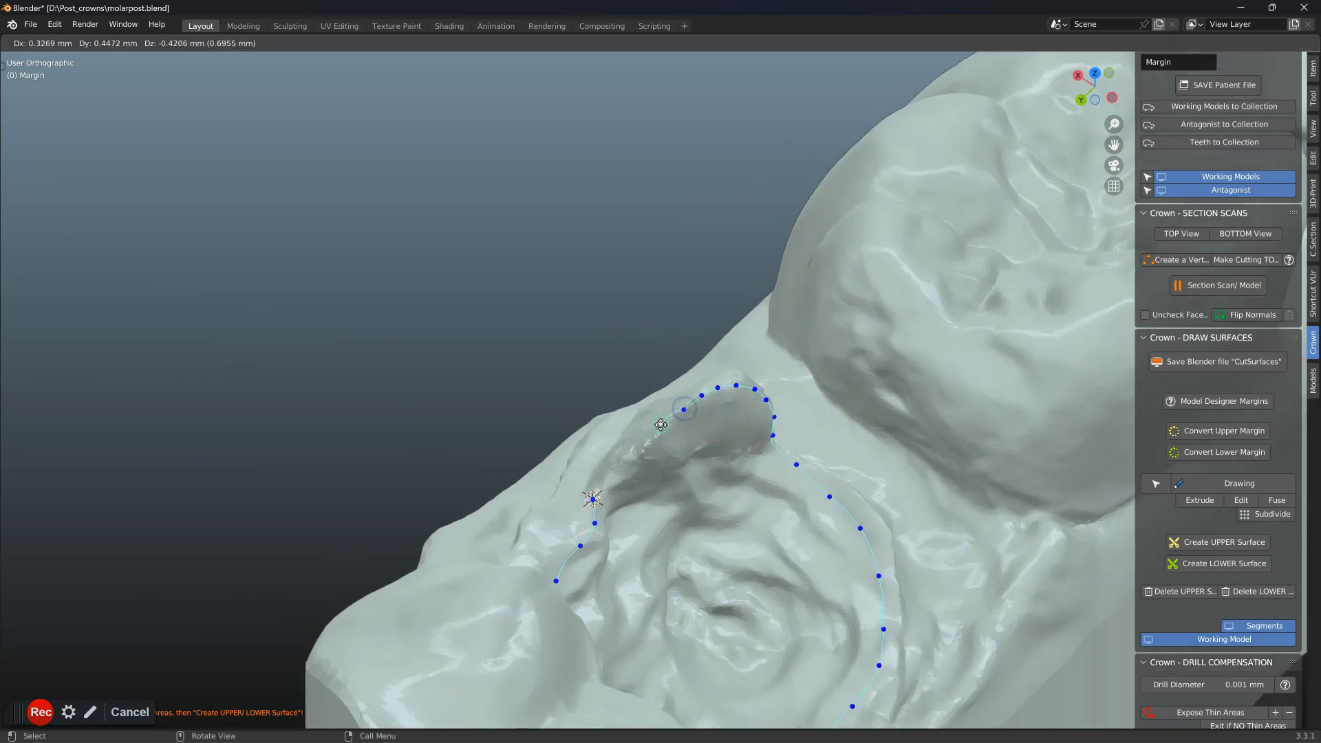
pyautogui.click(668, 424)
pyautogui.press('e')
pyautogui.click(657, 435)
pyautogui.press('e')
pyautogui.click(640, 452)
pyautogui.scroll(4, 639, 458)
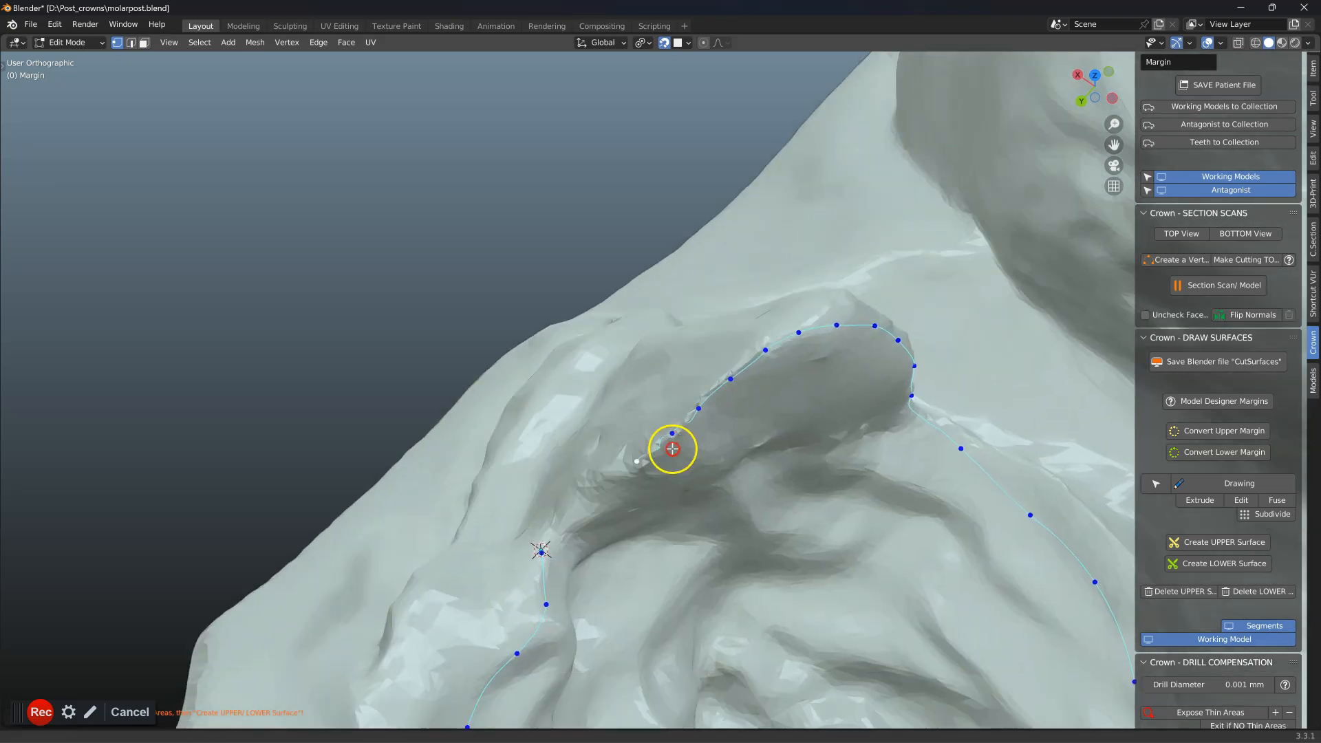
pyautogui.hotkey('ctrl', 'z')
pyautogui.hotkey('ctrl', 'z')
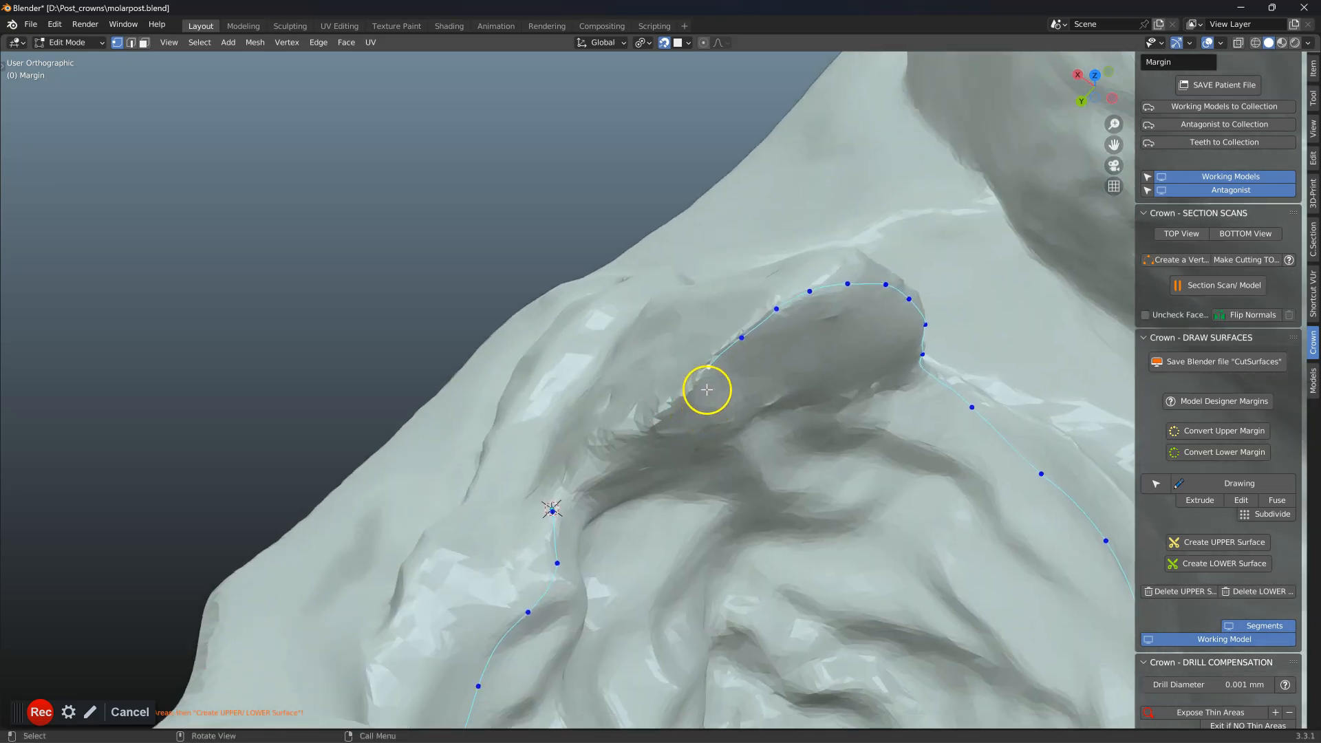
# - Extrude closely spaced margin points down the steep wall's rim until the line returns beside its starting point
pyautogui.press('e')
pyautogui.click(690, 393)
pyautogui.press('e')
pyautogui.click(668, 413)
pyautogui.moveTo(668, 415); pyautogui.dragTo(690, 390, button='middle')
pyautogui.press('e')
pyautogui.click(655, 424)
pyautogui.press('e')
pyautogui.click(627, 446)
pyautogui.press('e')
pyautogui.click(602, 471)
pyautogui.press('e')
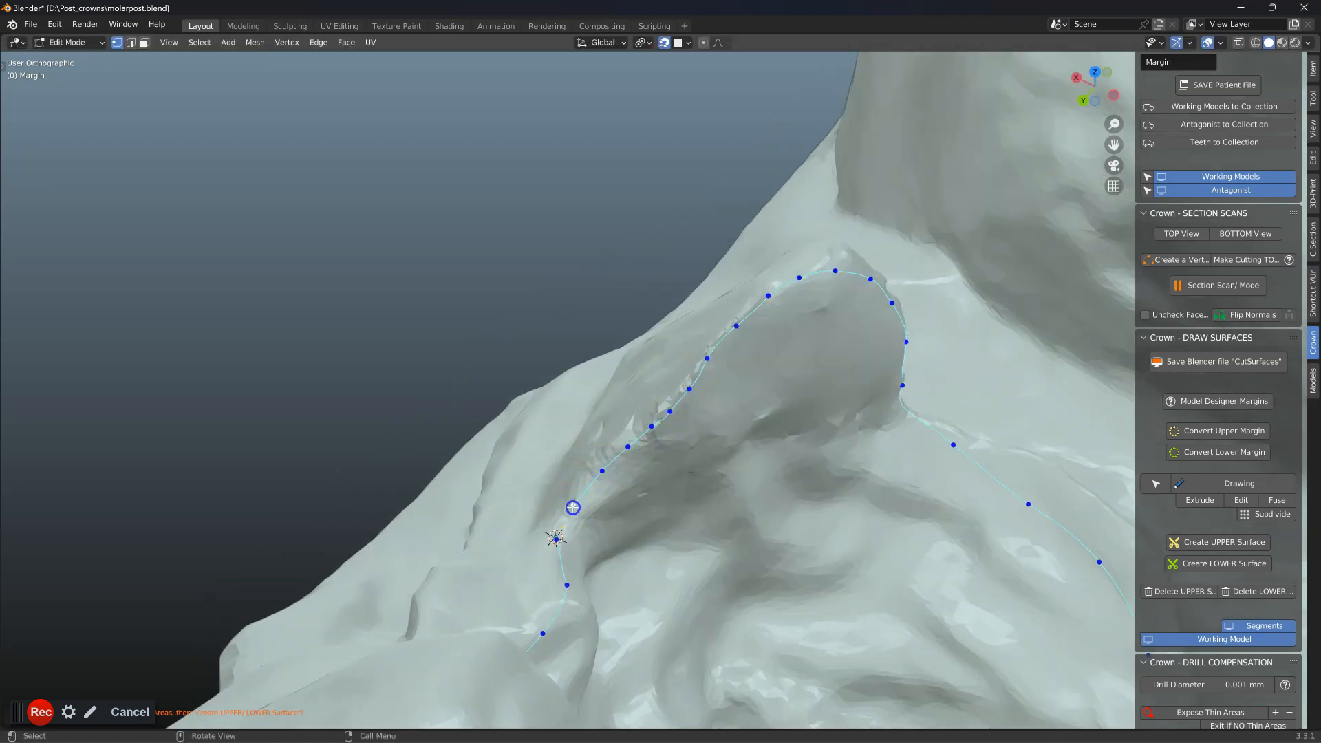
pyautogui.click(584, 531)
# - Create the lower surface from the drawn margin
pyautogui.moveTo(584, 531); pyautogui.dragTo(827, 483, button='middle')
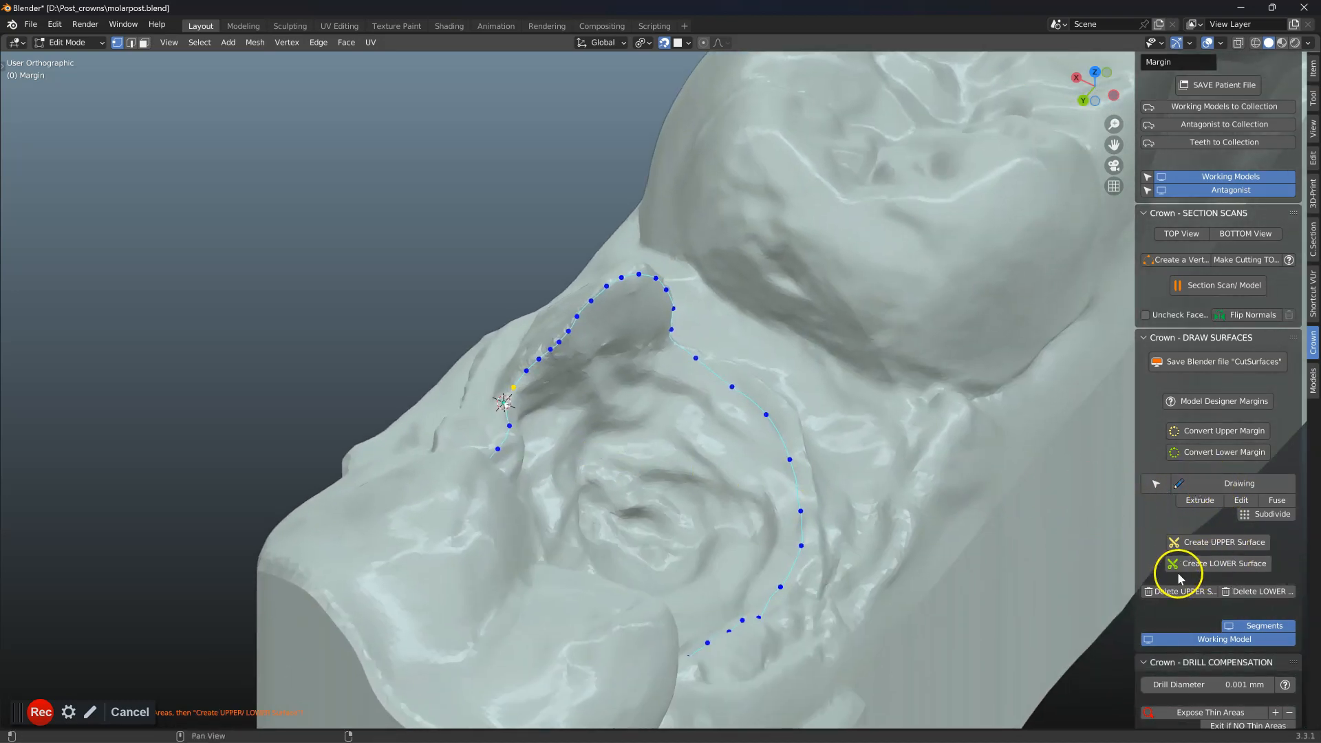
pyautogui.click(1204, 564)
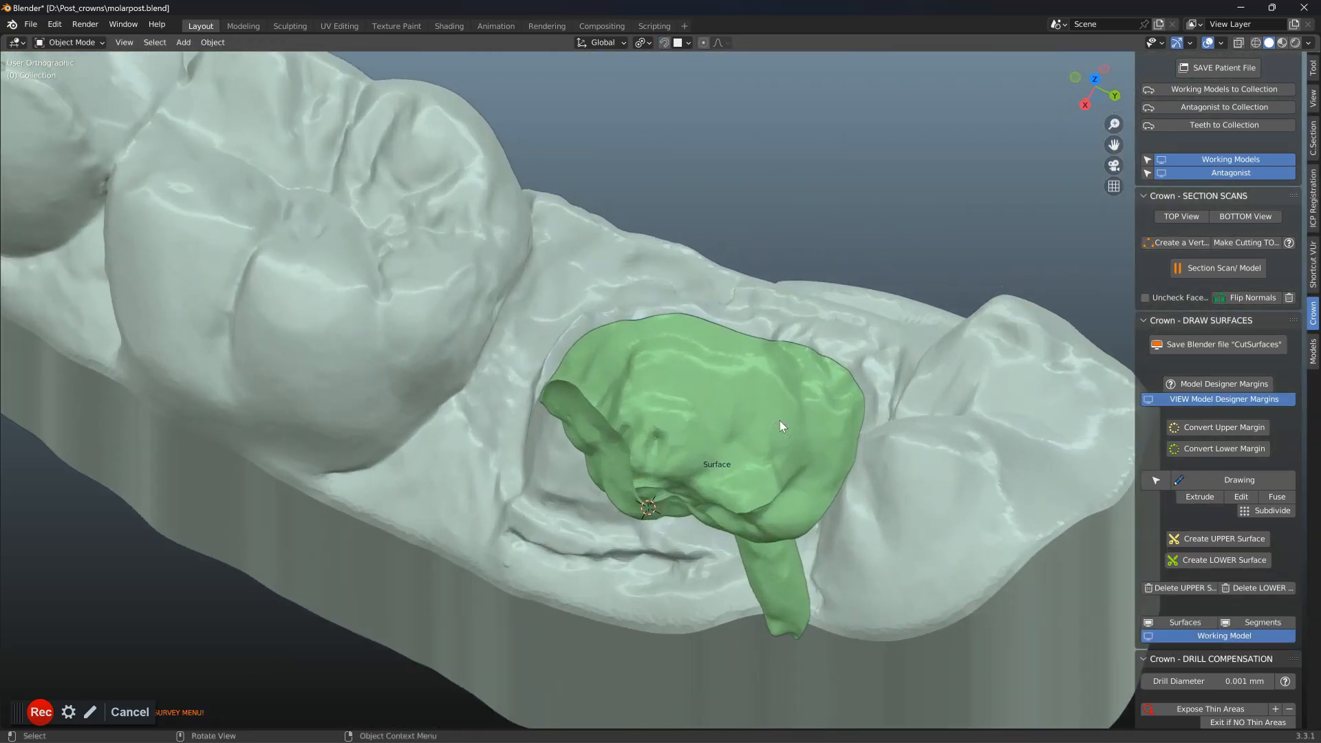
# - Survey the green lower surface along its path of placement and block out its undercuts
pyautogui.click(718, 442)
pyautogui.scroll(-2, 1231, 533)
pyautogui.scroll(-6, 1232, 543)
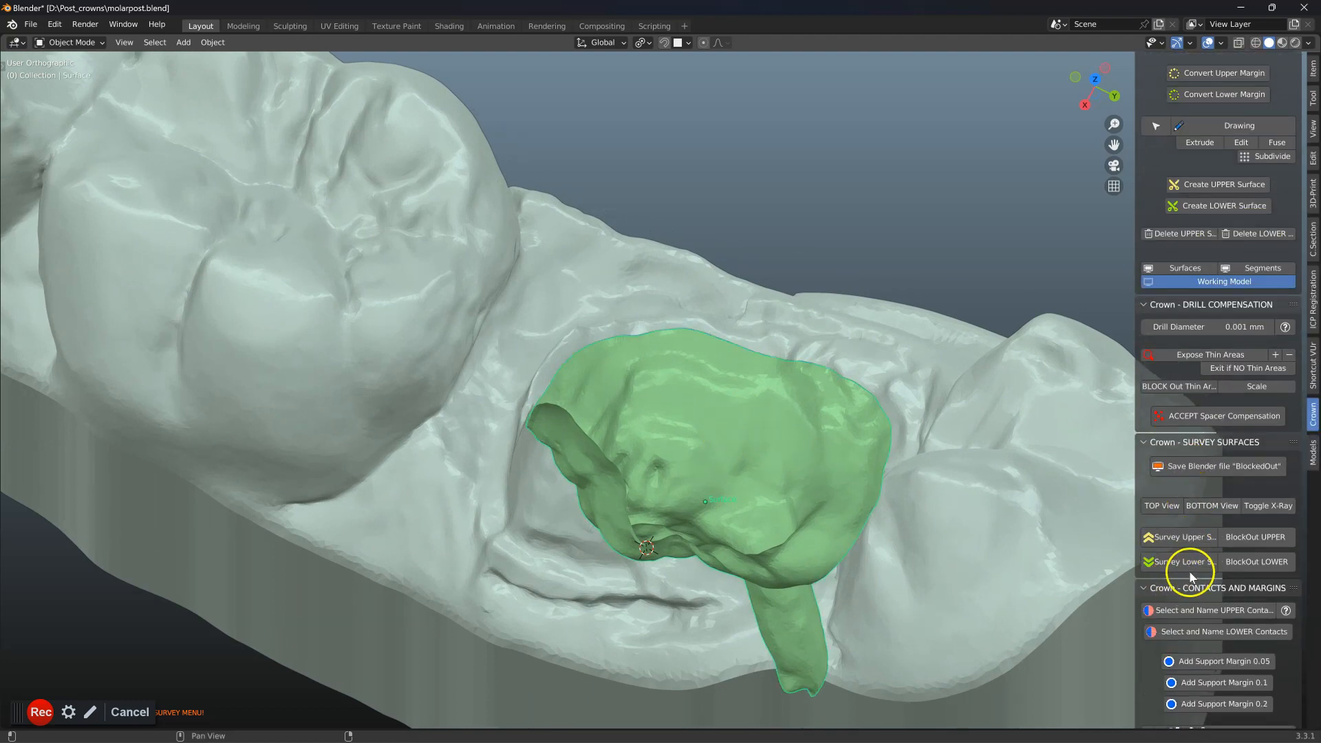
pyautogui.click(1194, 563)
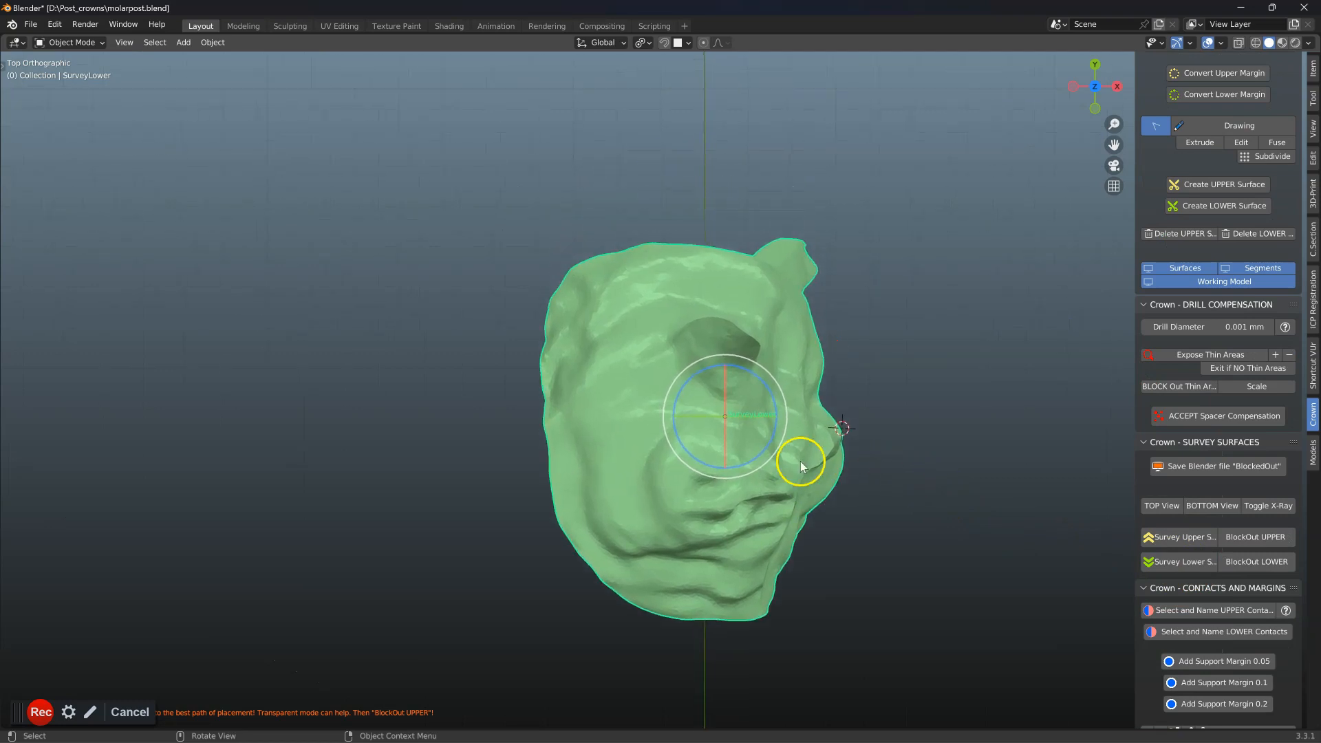
pyautogui.moveTo(755, 471); pyautogui.dragTo(770, 444)
pyautogui.scroll(3, 829, 440)
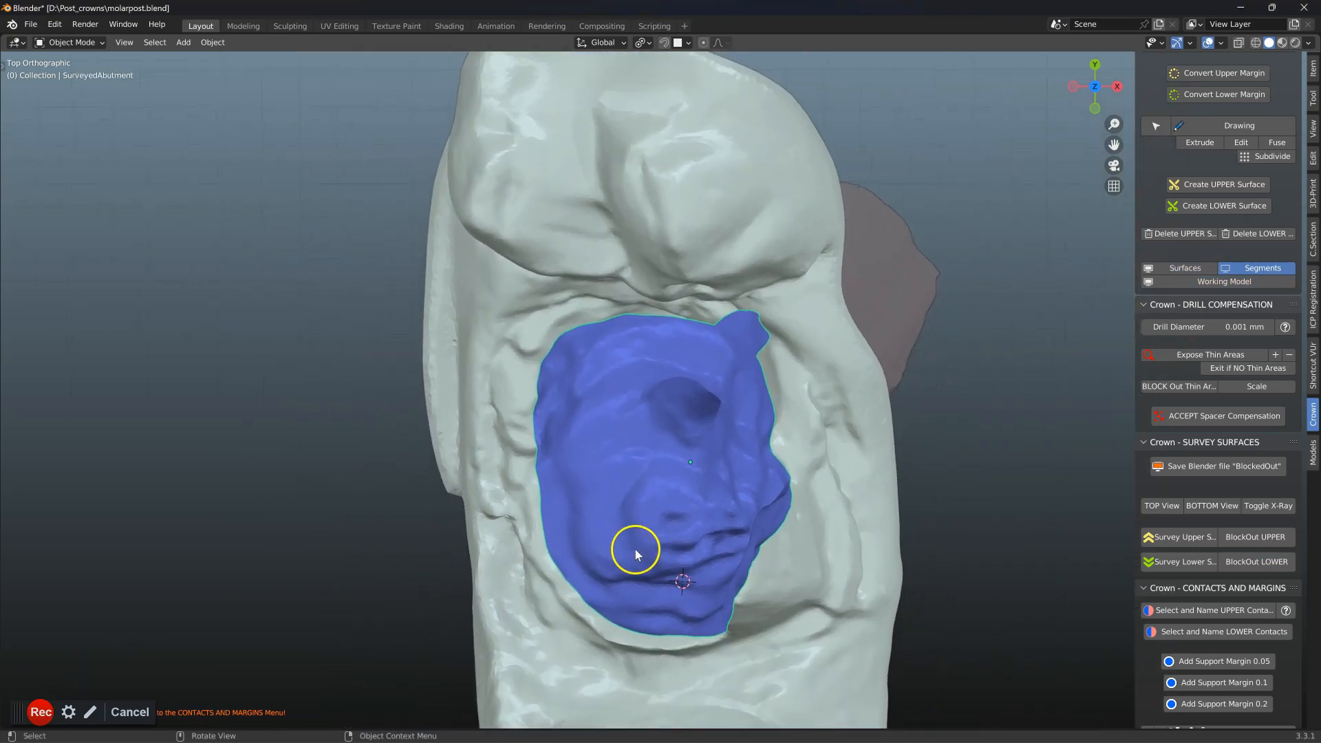
# - Add a 0.05 support margin to the surveyed abutment and inspect its border
pyautogui.scroll(-2, 1204, 530)
pyautogui.click(1230, 606)
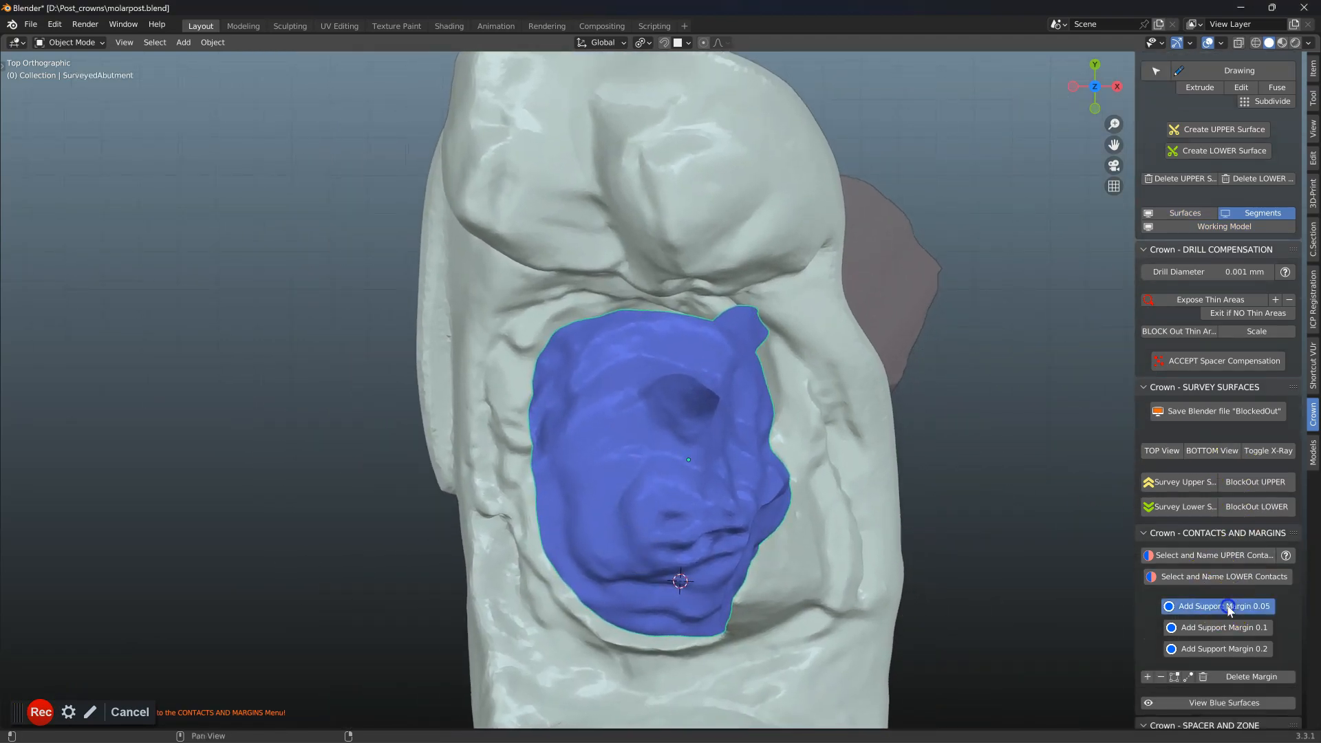
pyautogui.click(773, 552)
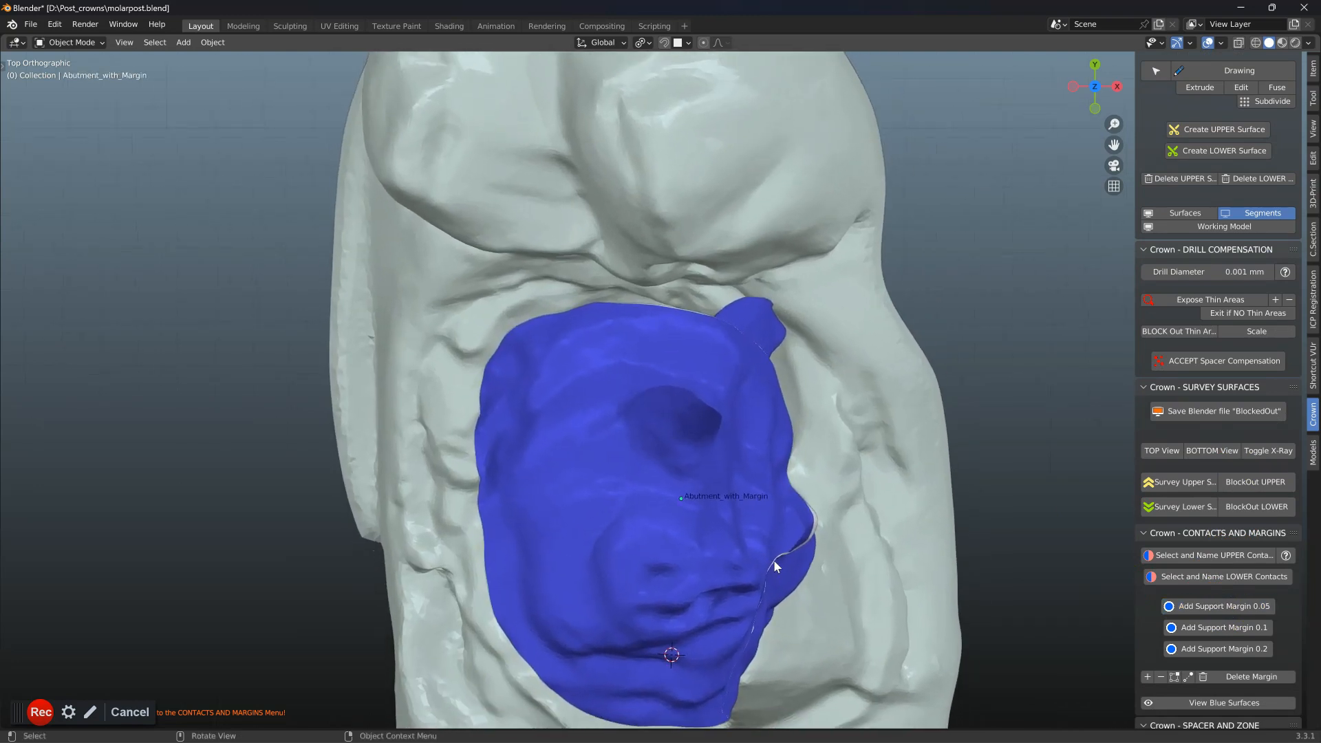
pyautogui.moveTo(774, 560); pyautogui.dragTo(907, 560, button='middle')
pyautogui.scroll(1, 907, 561)
pyautogui.scroll(-2, 1224, 605)
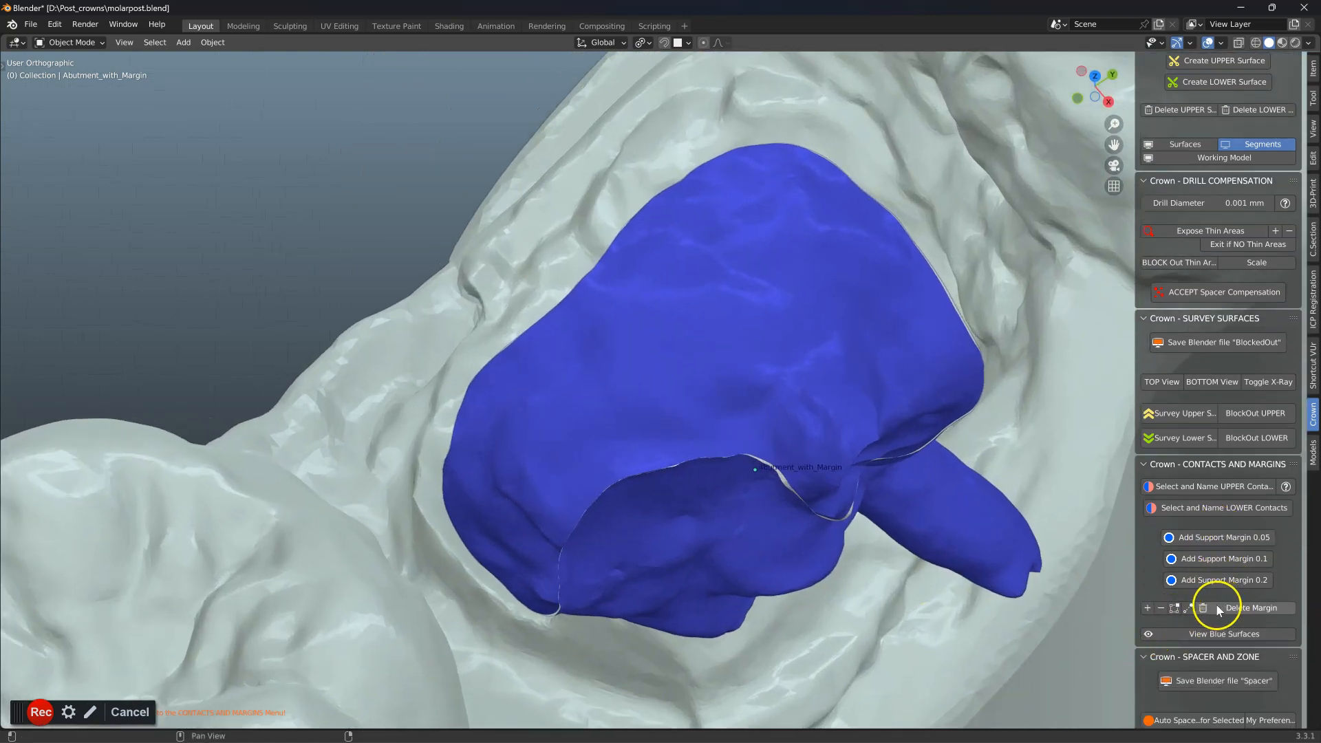
# - Select the border vertices of the abutment's support margin in mesh editing, and return to object mode
pyautogui.click(1175, 609)
pyautogui.moveTo(932, 540); pyautogui.dragTo(608, 546, button='middle')
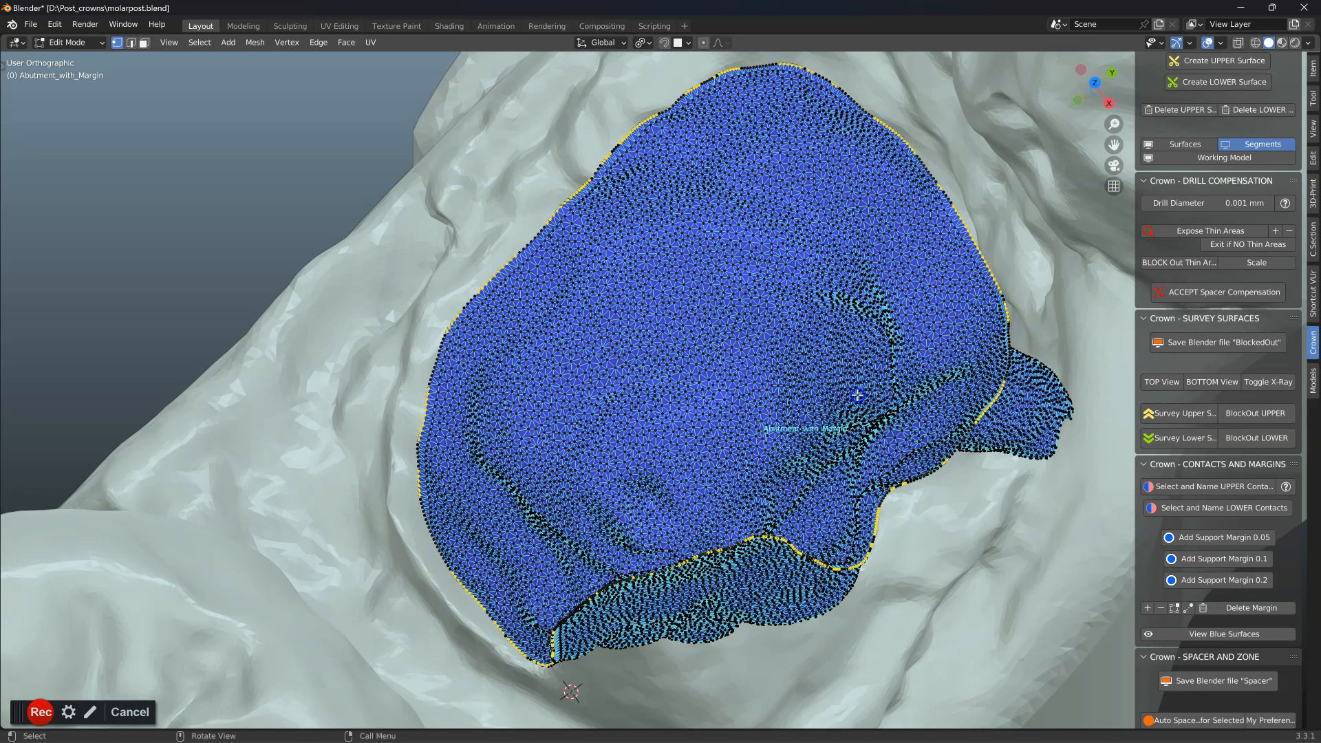
pyautogui.press('Tab')
pyautogui.scroll(-2, 695, 441)
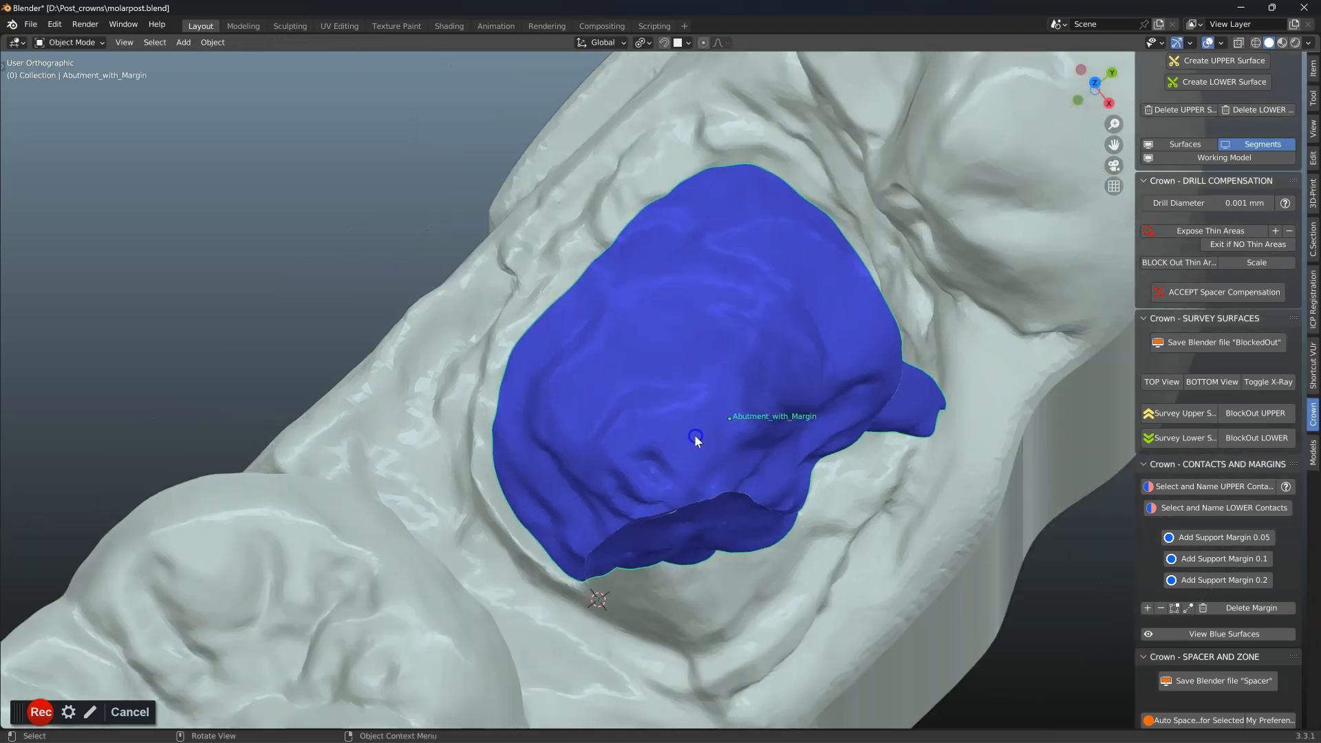
# - Apply the automatic preferred spacer and safety zone to the abutment with margin
pyautogui.moveTo(654, 432); pyautogui.dragTo(888, 454, button='middle')
pyautogui.scroll(-4, 1198, 551)
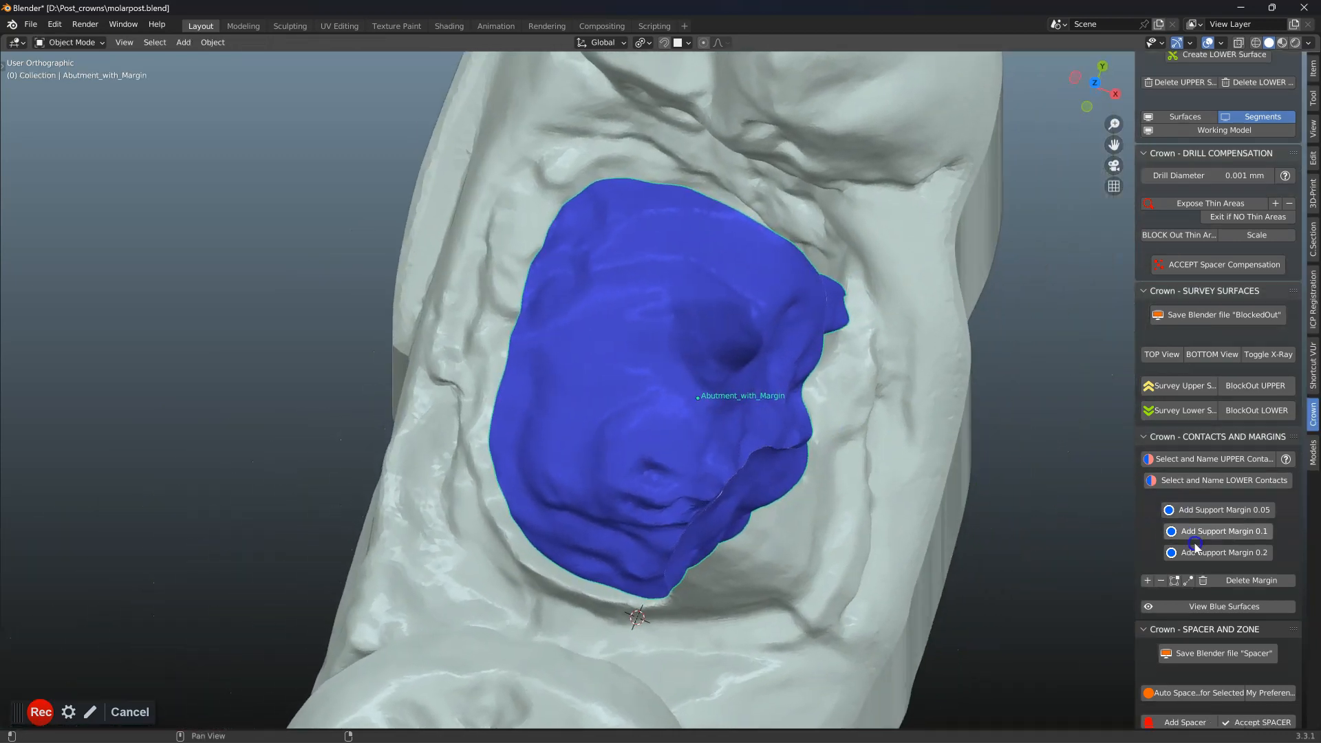
pyautogui.scroll(-3, 1197, 550)
pyautogui.click(982, 544)
pyautogui.moveTo(863, 541); pyautogui.dragTo(928, 542, button='middle')
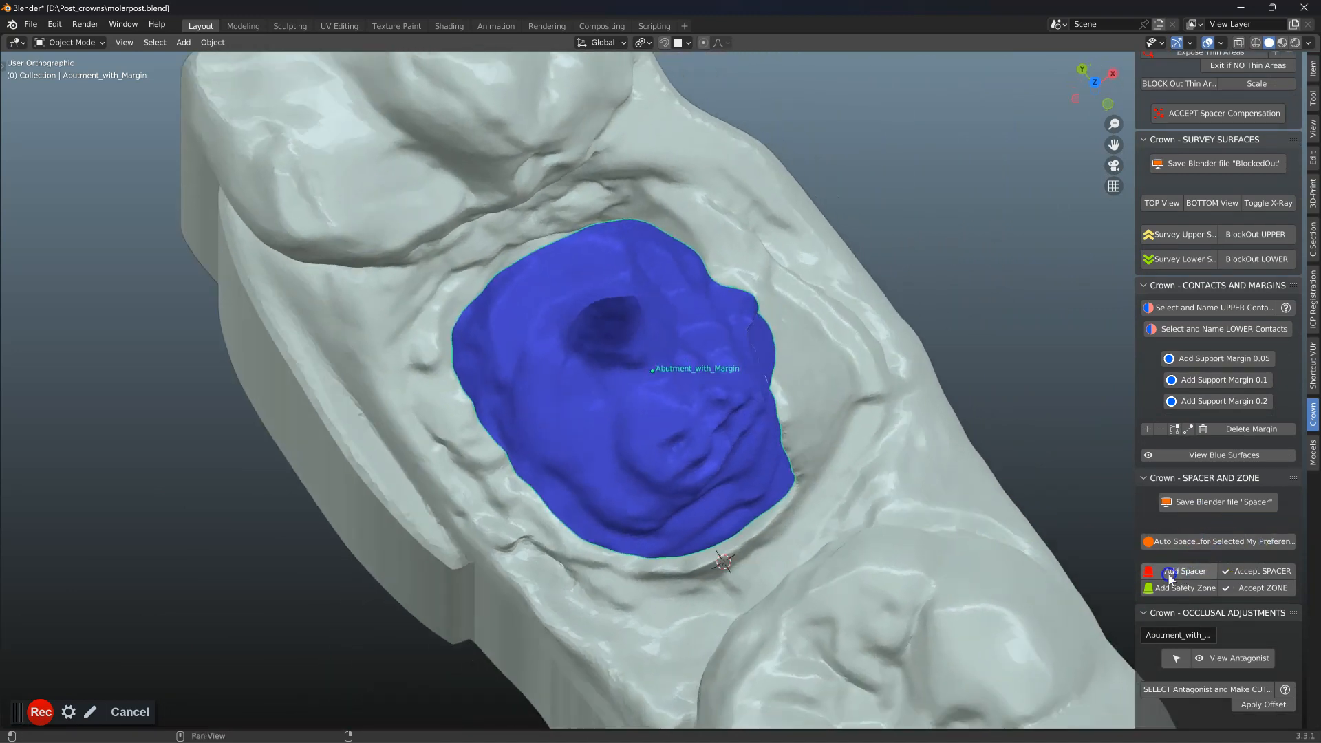
pyautogui.moveTo(1056, 618); pyautogui.dragTo(1062, 577, button='middle')
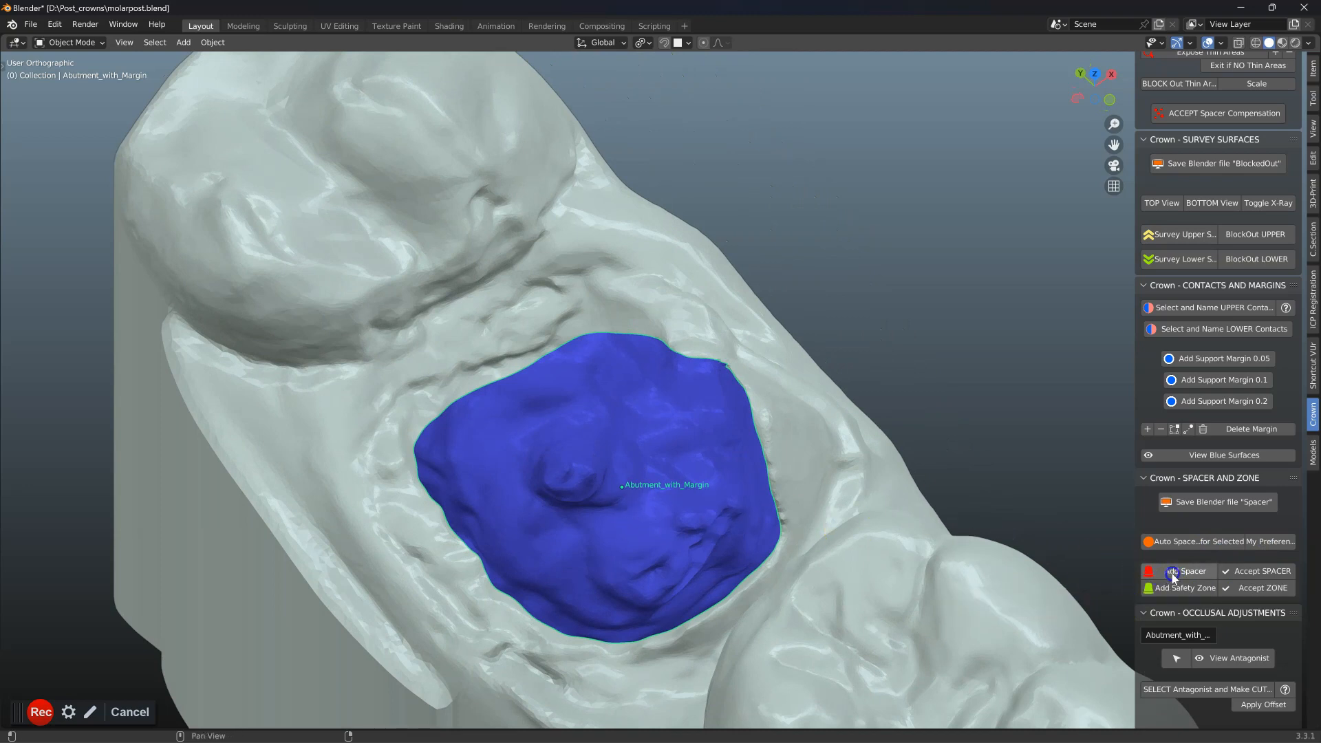
pyautogui.click(1186, 543)
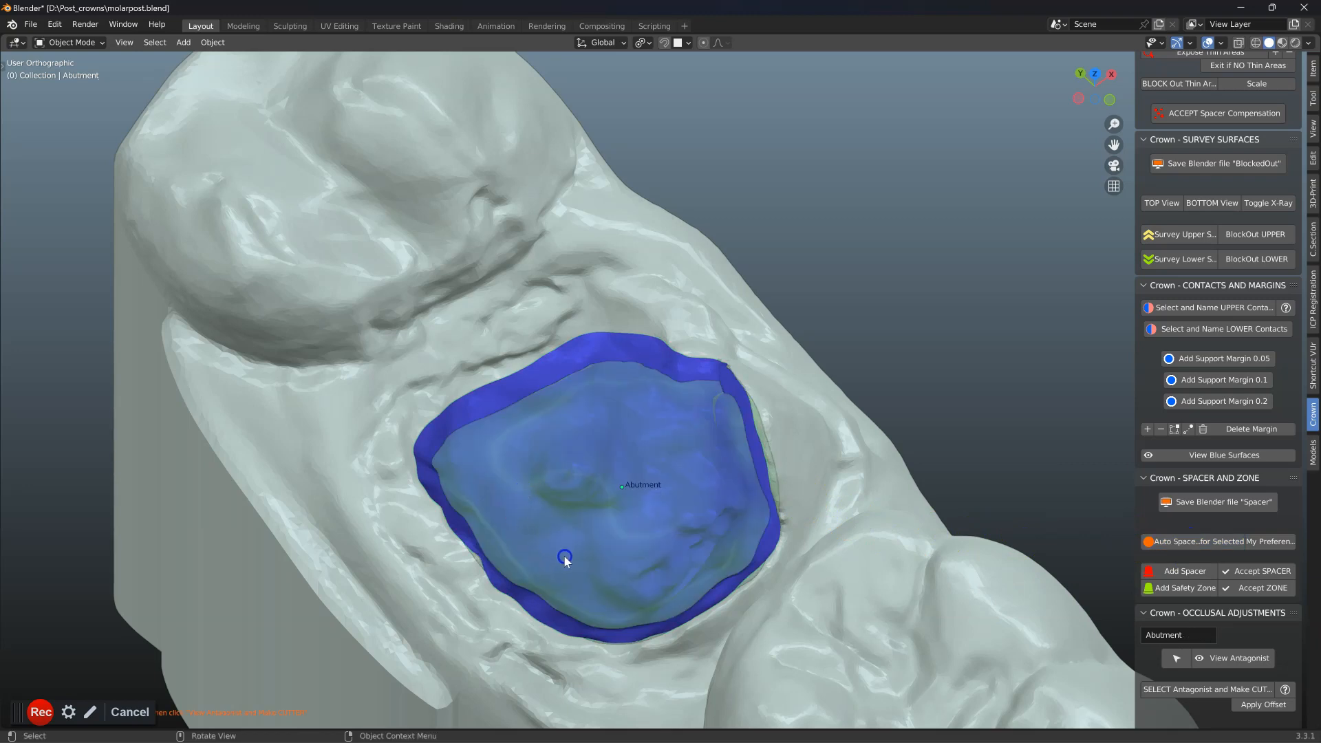
# - Create a 0.5 mm thick coping layer from the abutment's safety zone and accept the thickness
pyautogui.click(654, 448)
pyautogui.moveTo(655, 448); pyautogui.dragTo(1251, 525, button='middle')
pyautogui.scroll(-2, 1251, 525)
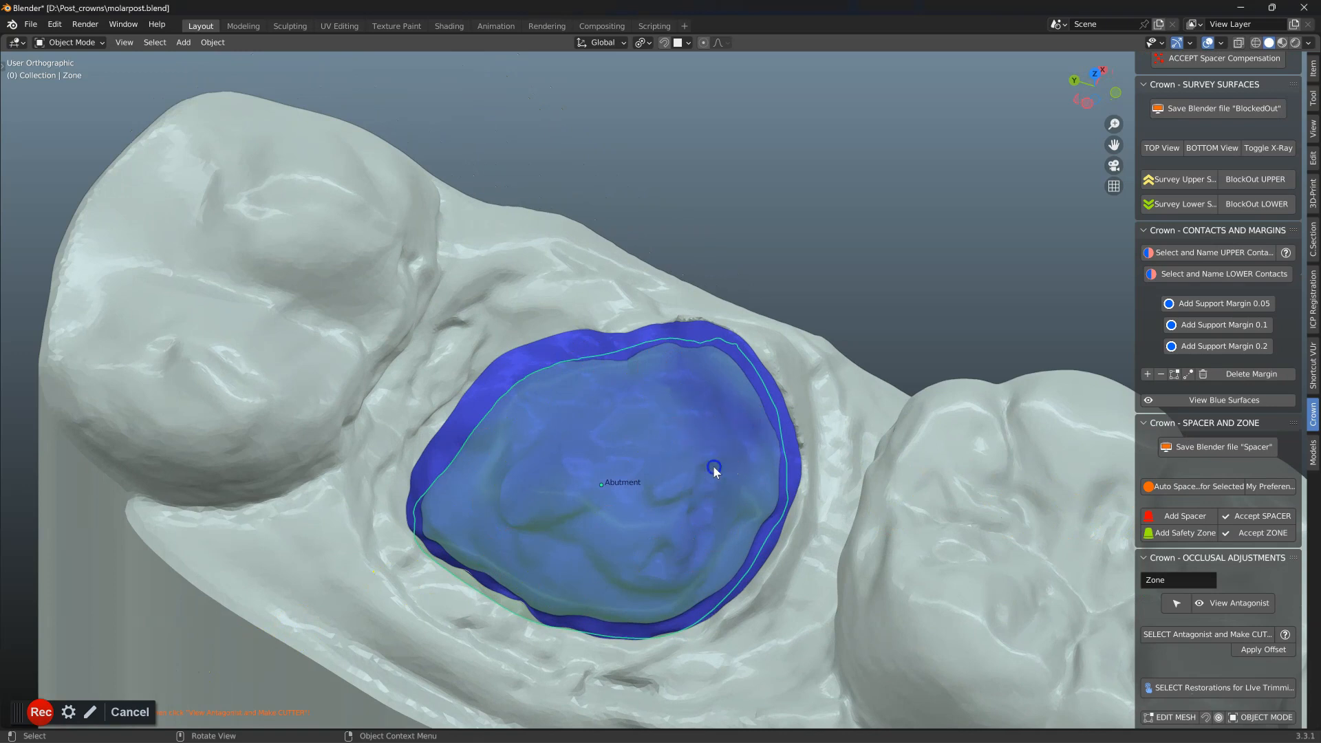
pyautogui.scroll(-10, 1197, 521)
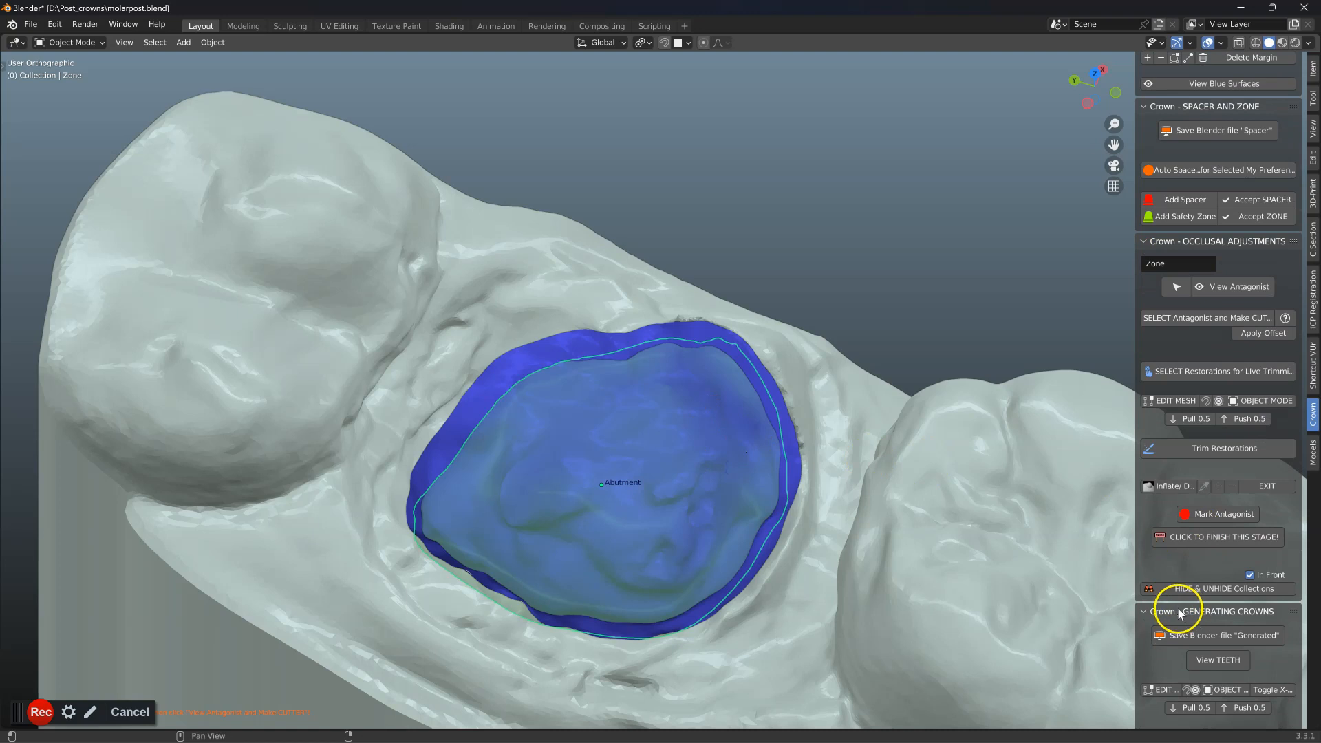
pyautogui.keyDown('ctrl'); pyautogui.click(1197, 241); pyautogui.keyUp('ctrl')
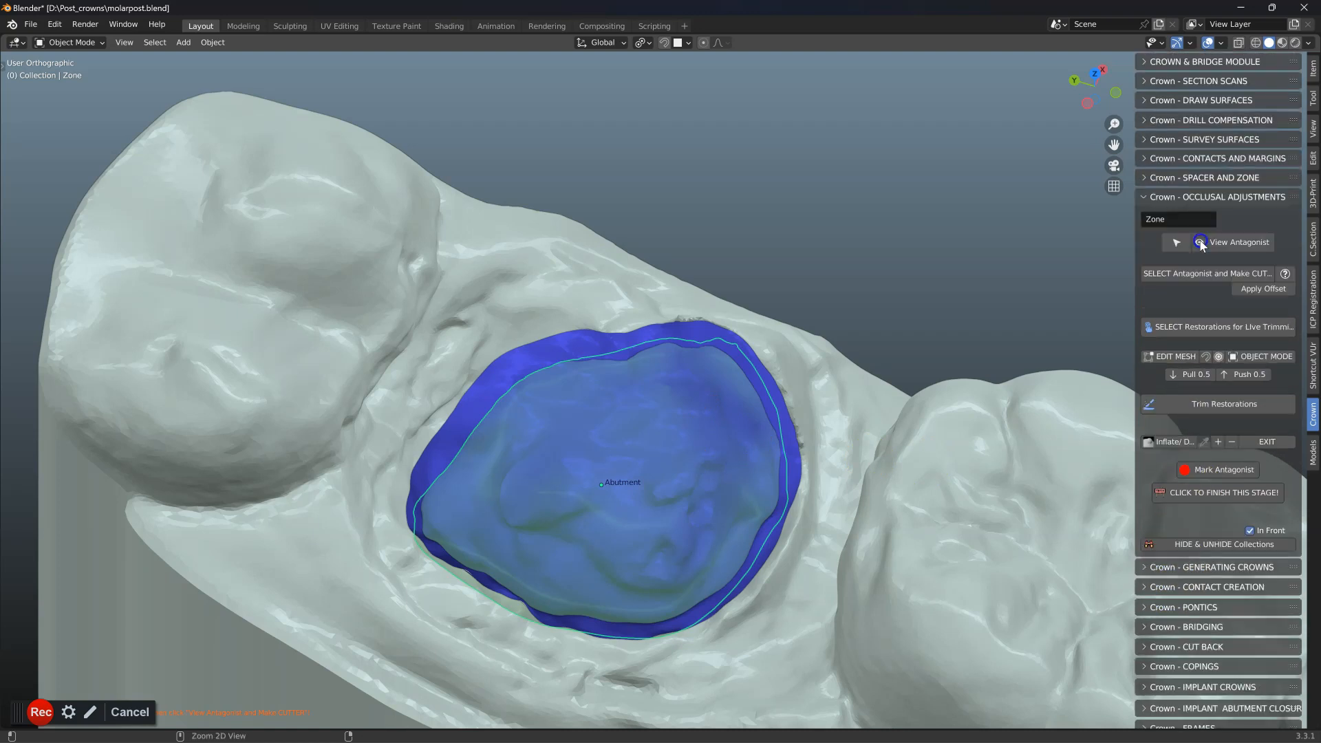
pyautogui.click(1150, 653)
pyautogui.scroll(-5, 1198, 551)
pyautogui.click(1208, 614)
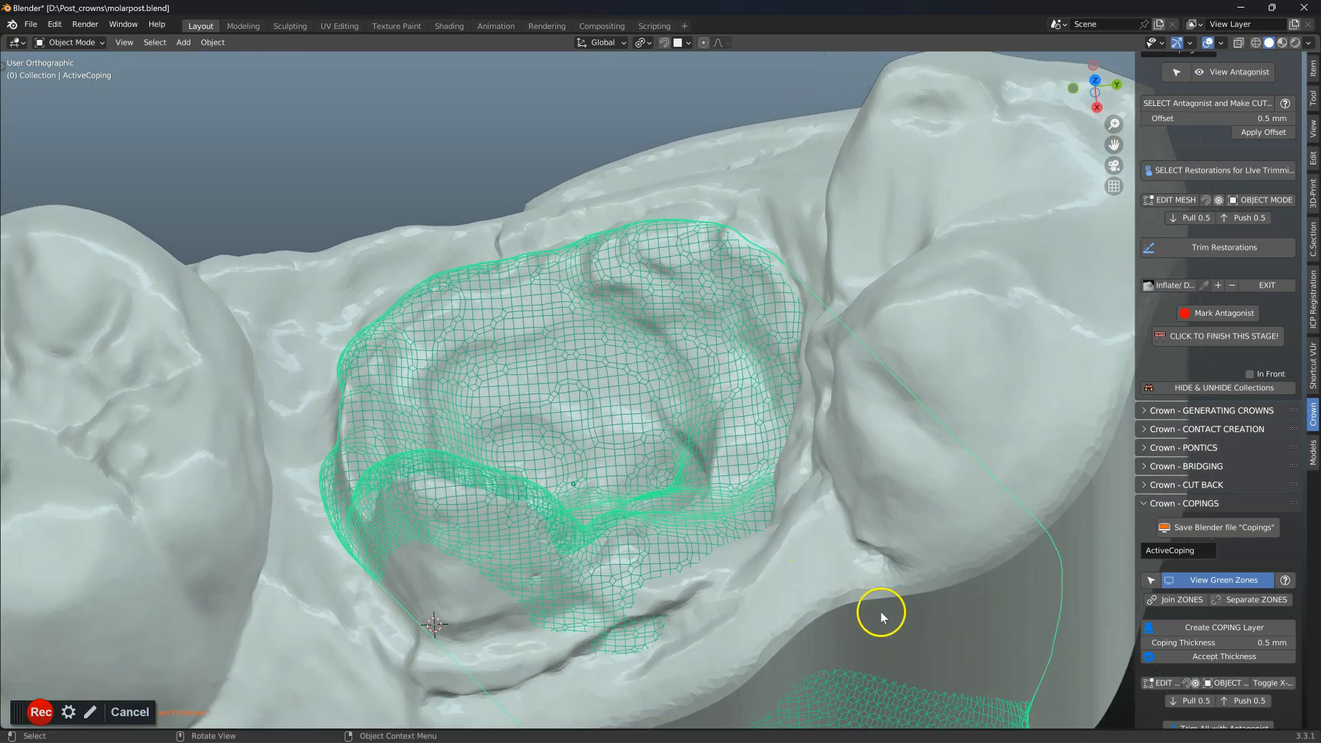
pyautogui.click(1214, 658)
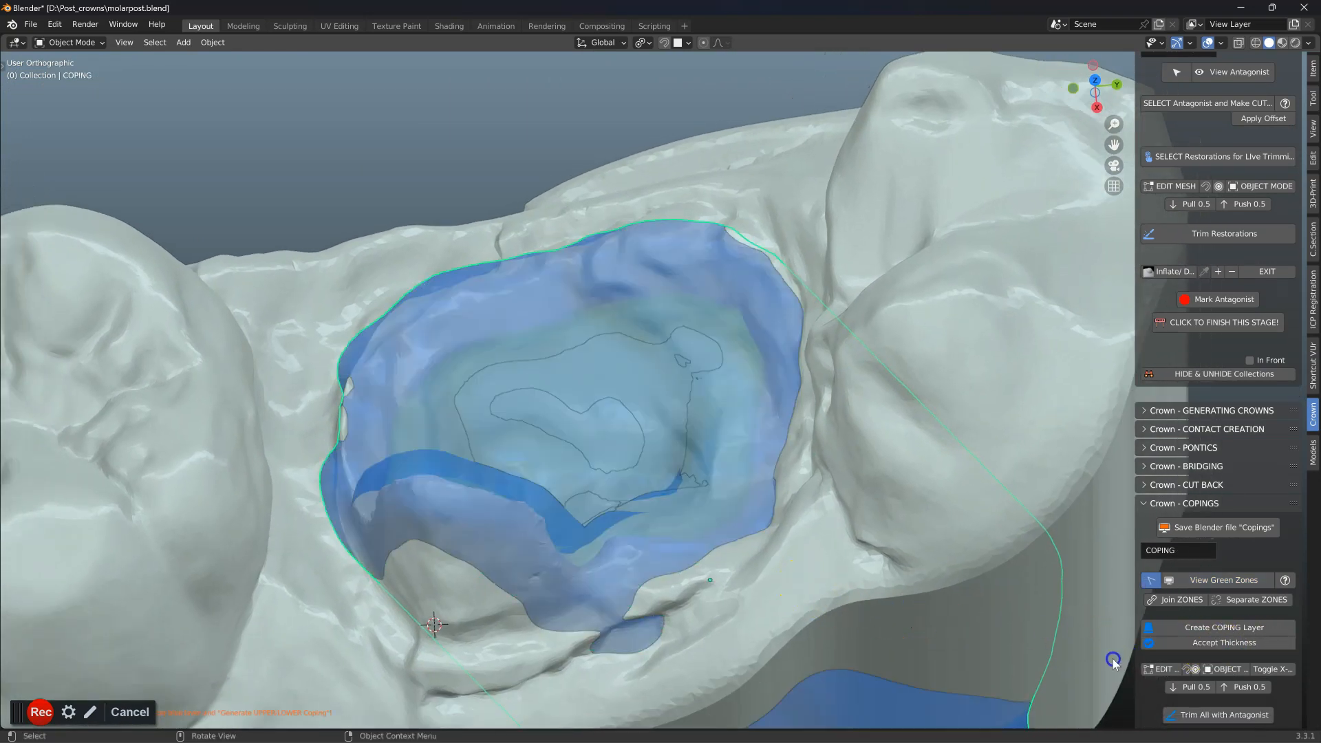
# - Select the coping's inner faces covering the prepared cavity in mesh editing, leaving the outer margin band unselected
pyautogui.click(1148, 657)
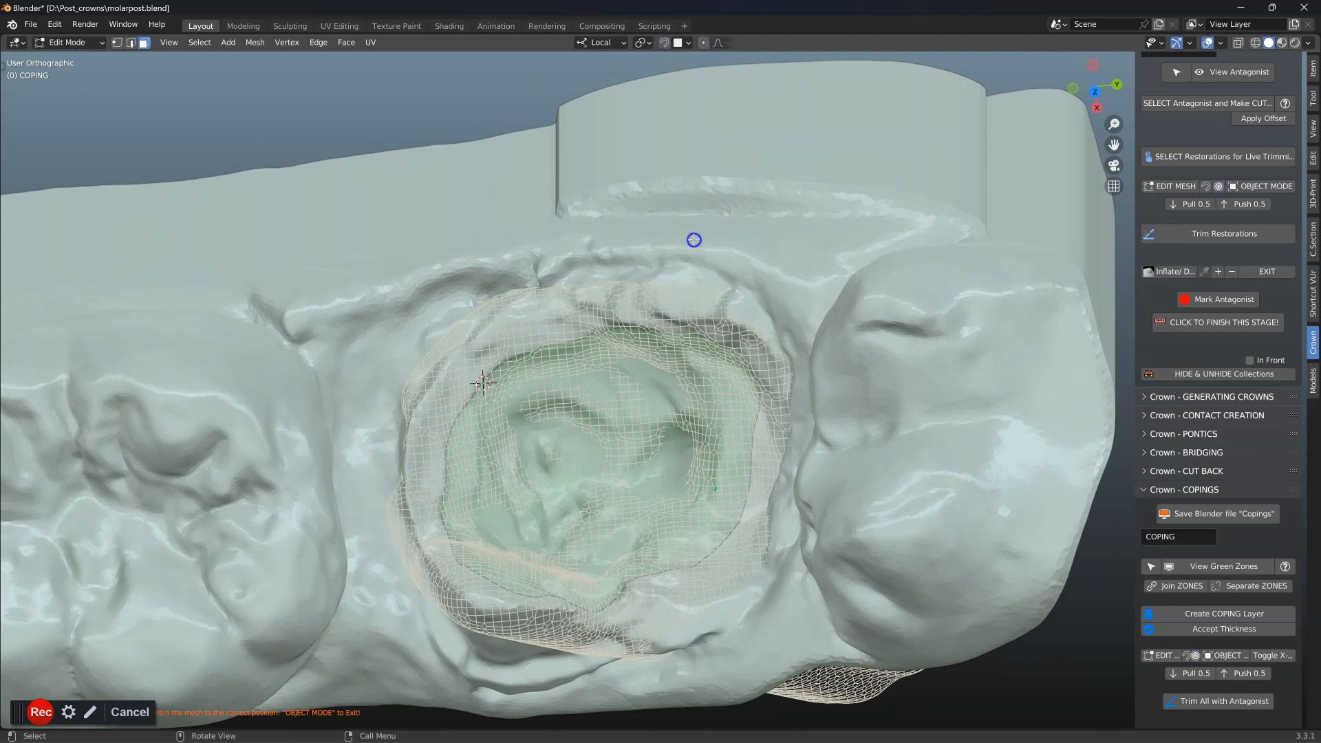
pyautogui.moveTo(713, 269); pyautogui.dragTo(660, 334, button='middle')
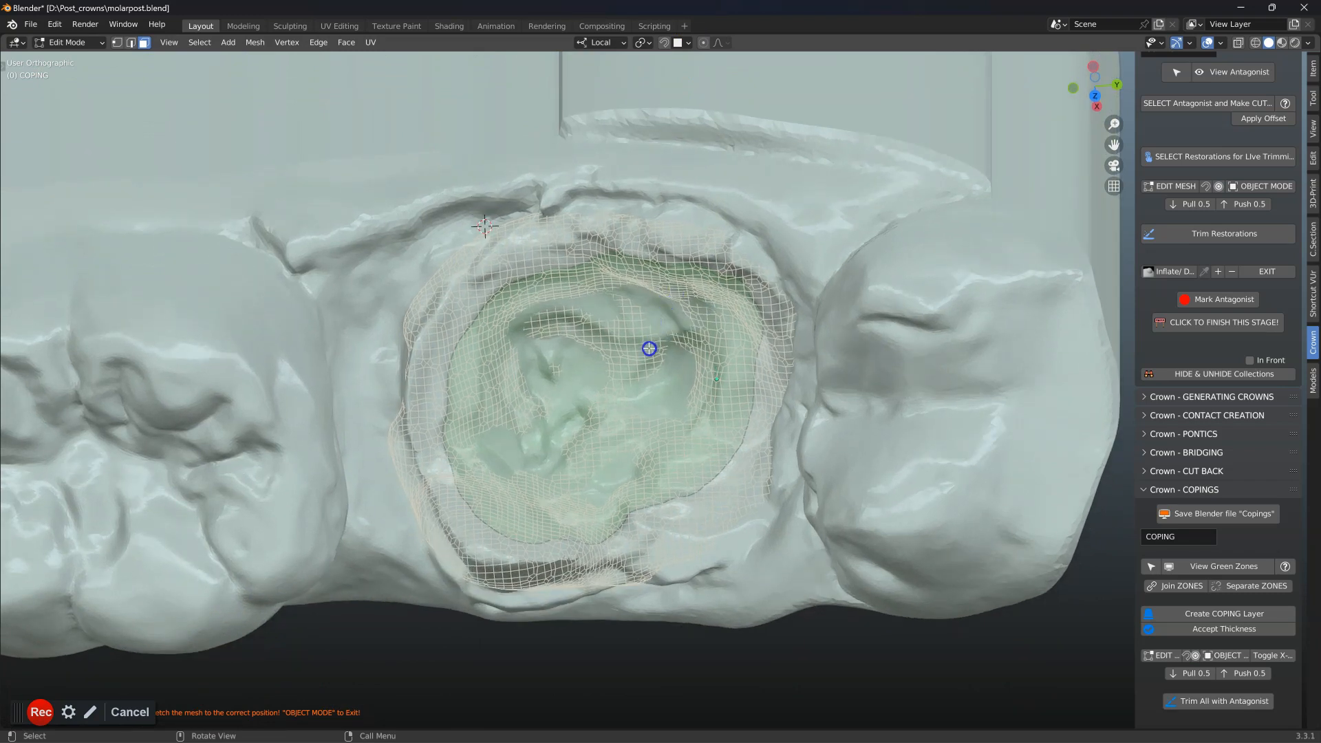
pyautogui.press('c')
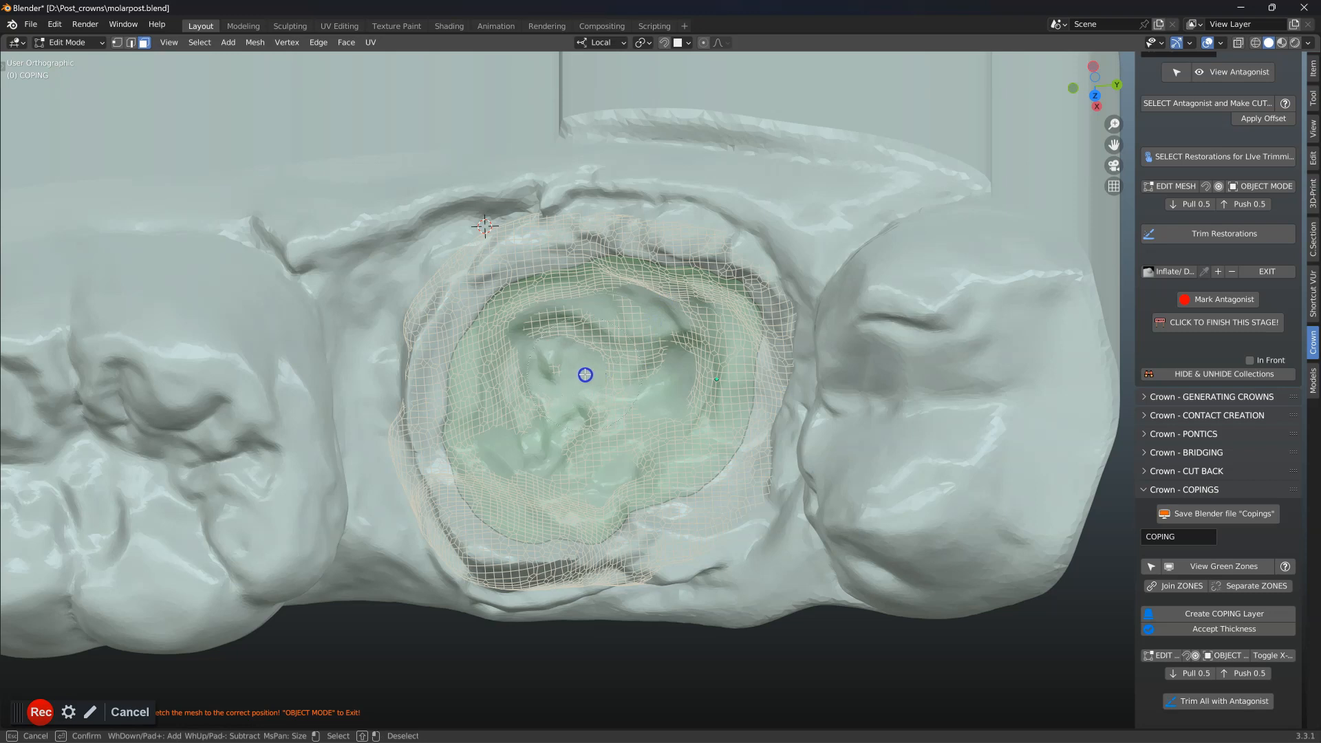
pyautogui.rightClick(564, 373)
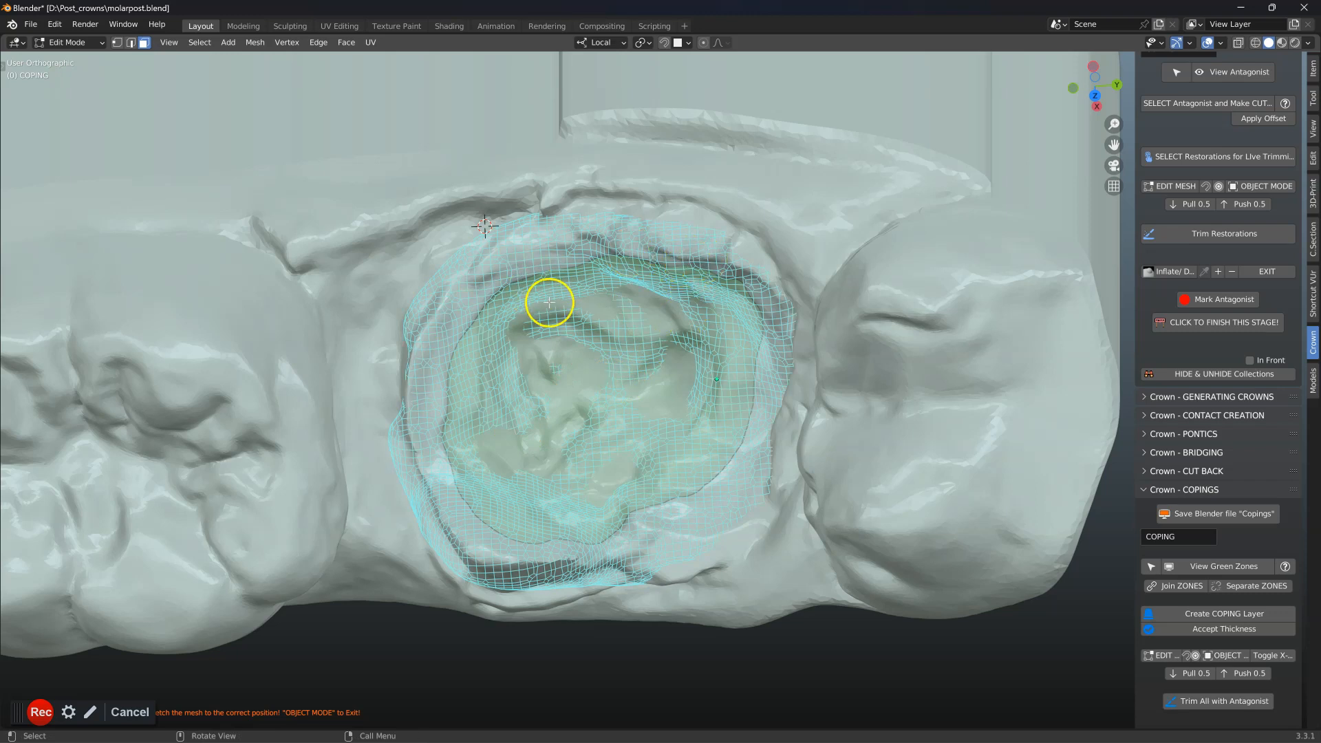
pyautogui.press('c')
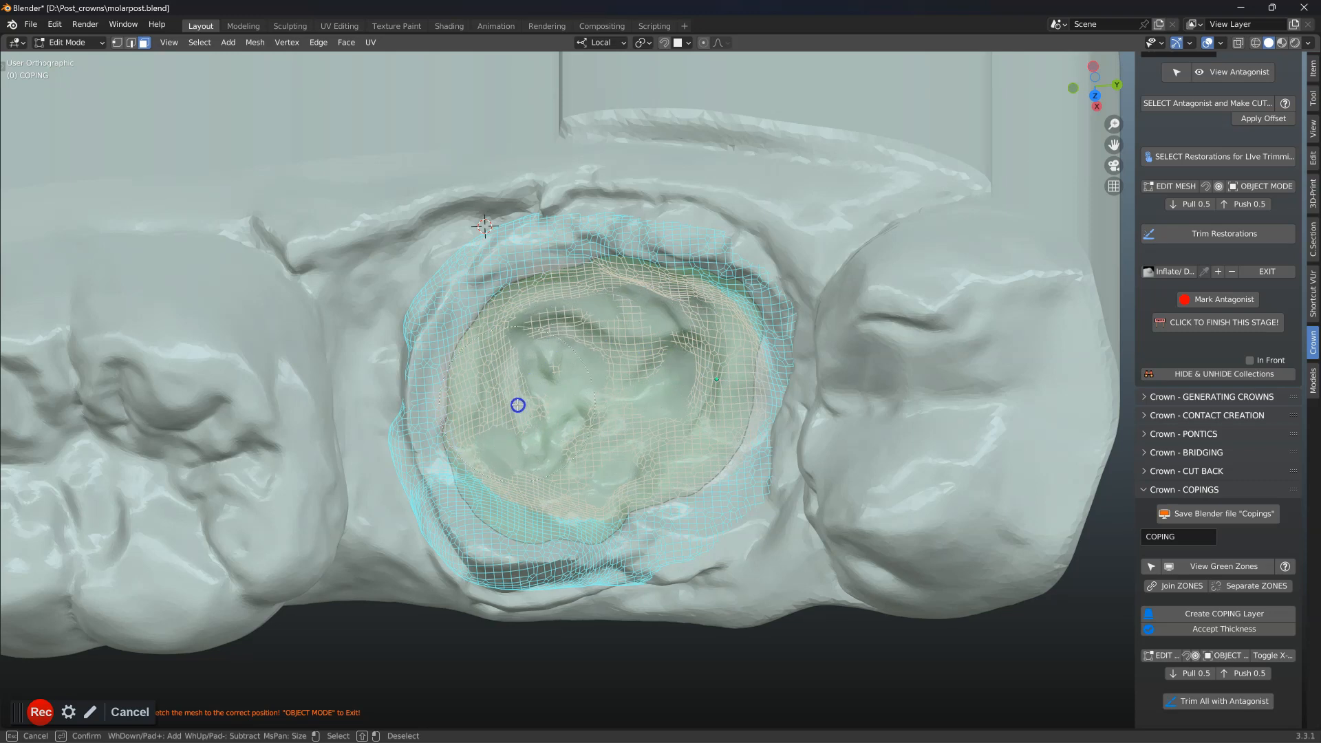
pyautogui.rightClick(653, 397)
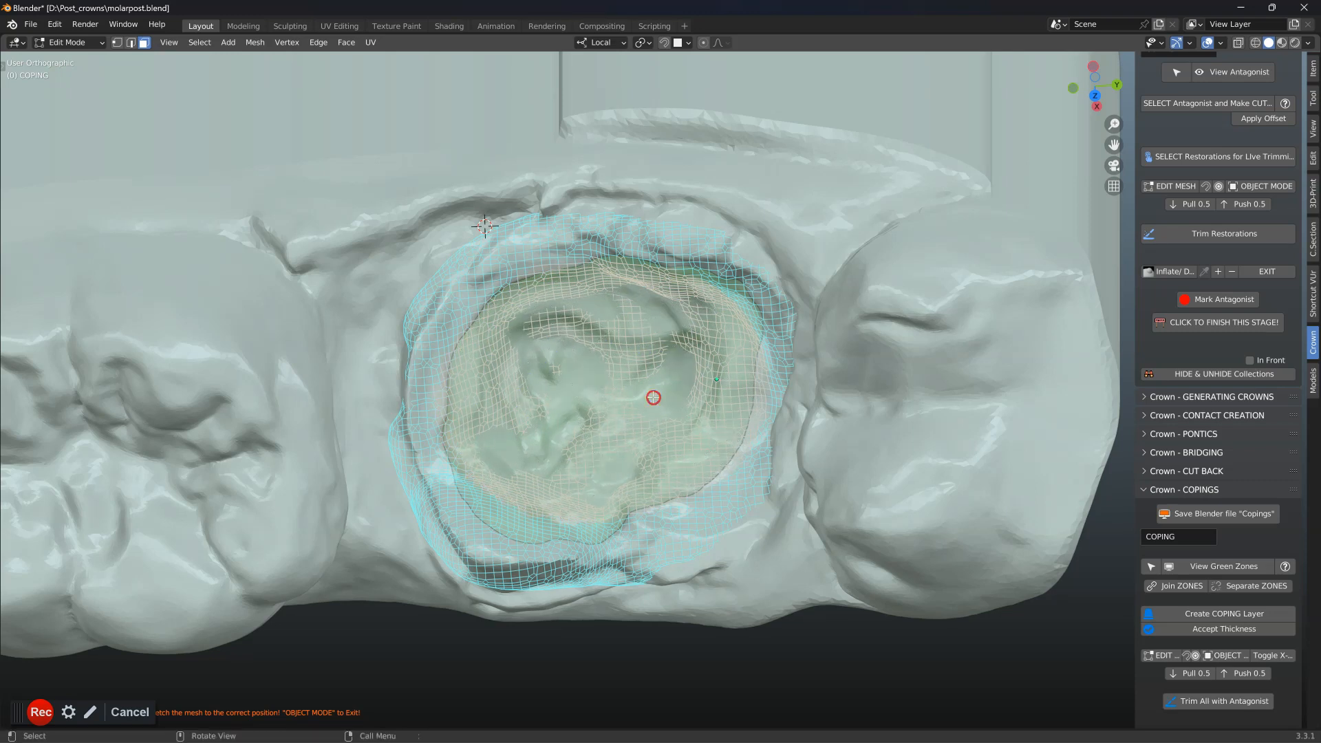
pyautogui.moveTo(653, 397)
pyautogui.mouseDown(button='middle')
pyautogui.moveTo(644, 408)
pyautogui.moveTo(634, 379)
pyautogui.mouseUp(button='middle')
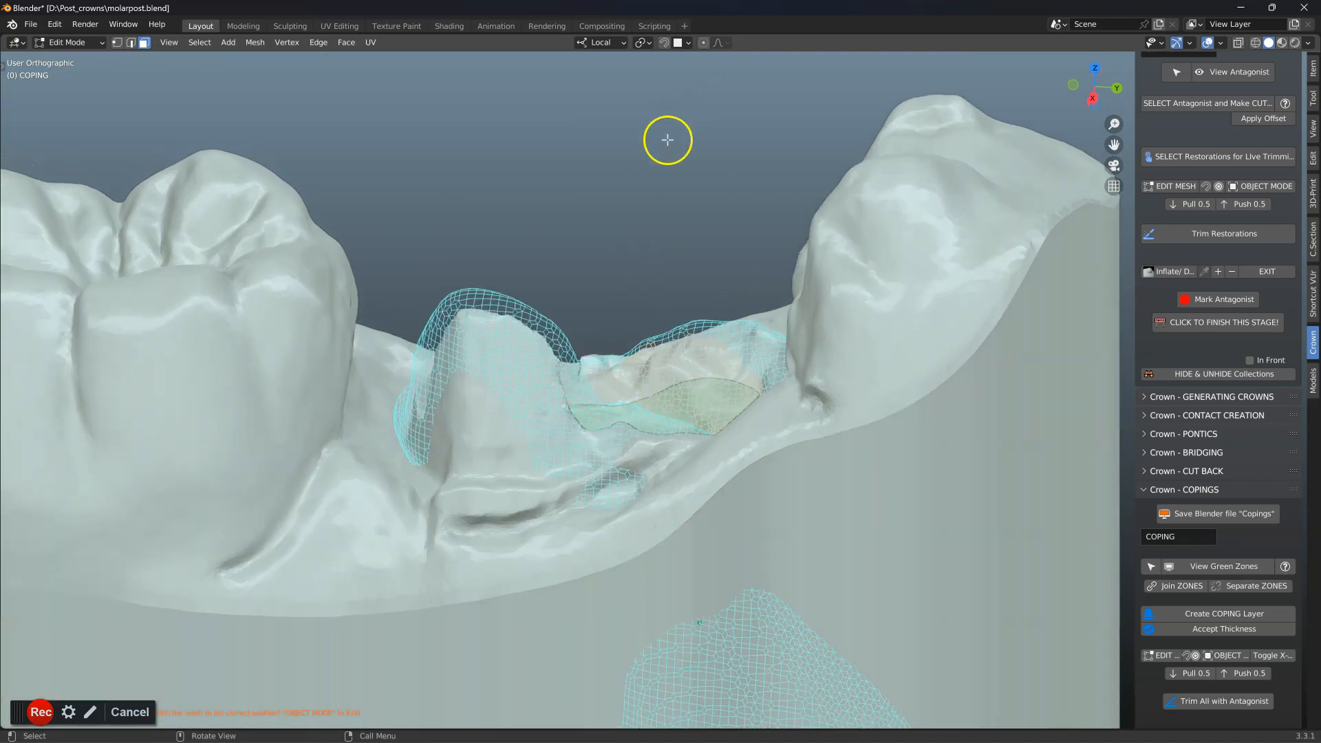
# - Raise the selected coping faces vertically above the preparation and flatten them by scaling to 0 along local Z
pyautogui.press('g')
pyautogui.press('z')
pyautogui.moveTo(602, 223); pyautogui.dragTo(602, 174)
pyautogui.write('sz')
pyautogui.write('0')
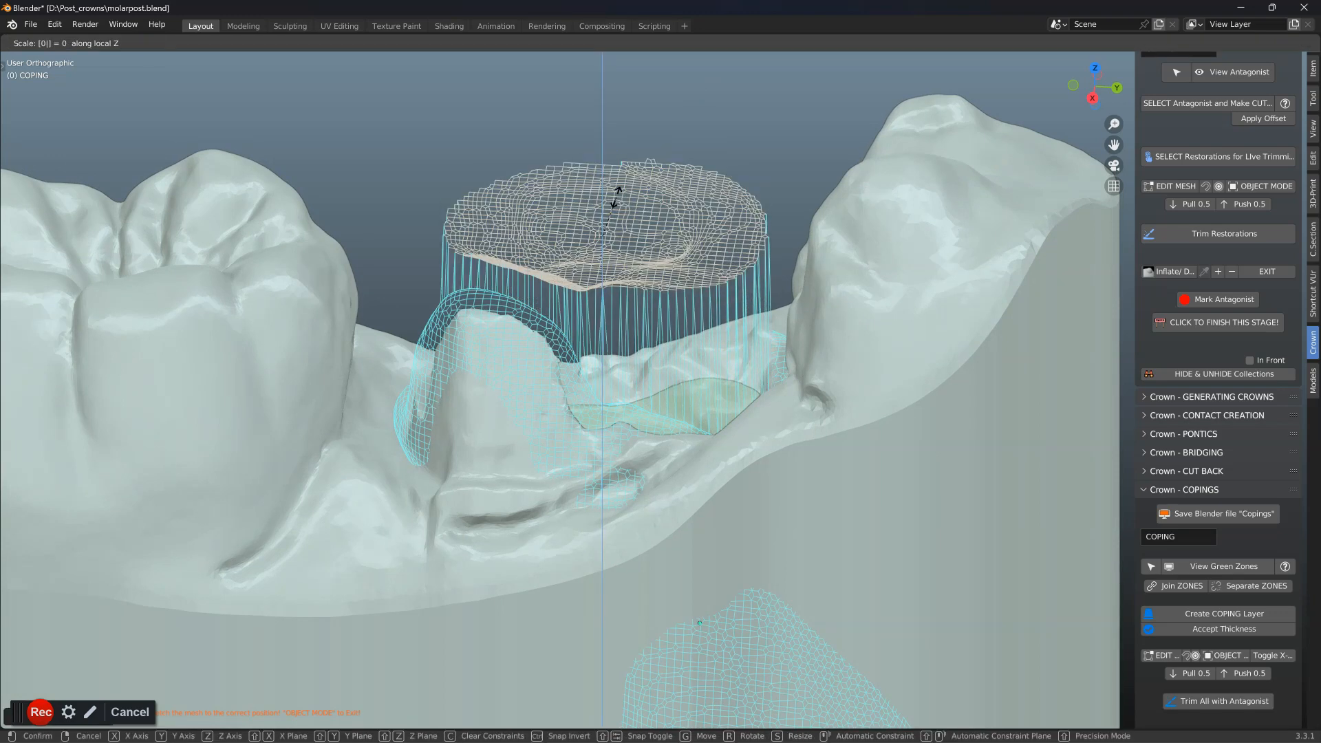
pyautogui.press('Return')
pyautogui.moveTo(612, 227); pyautogui.dragTo(790, 324, button='middle')
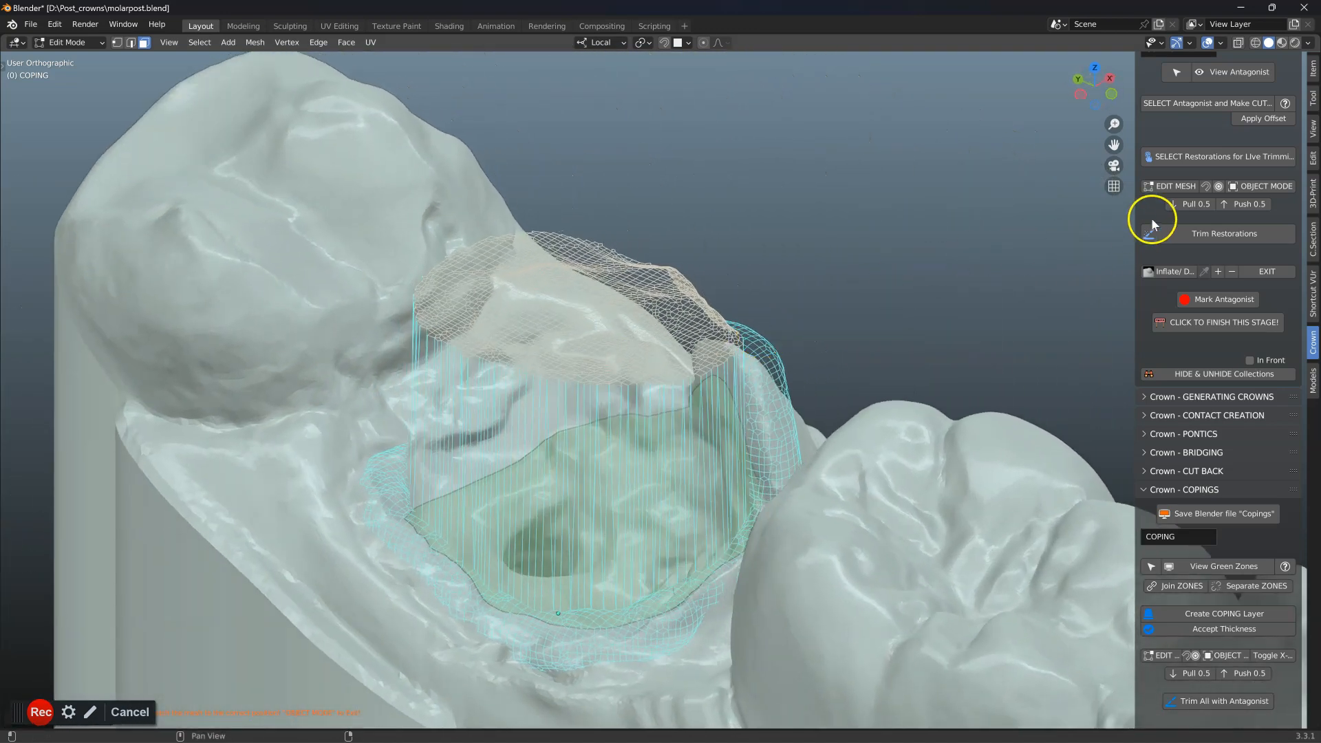
# - Show the antagonist model above the coping and view its clearance from the side
pyautogui.scroll(5, 1213, 187)
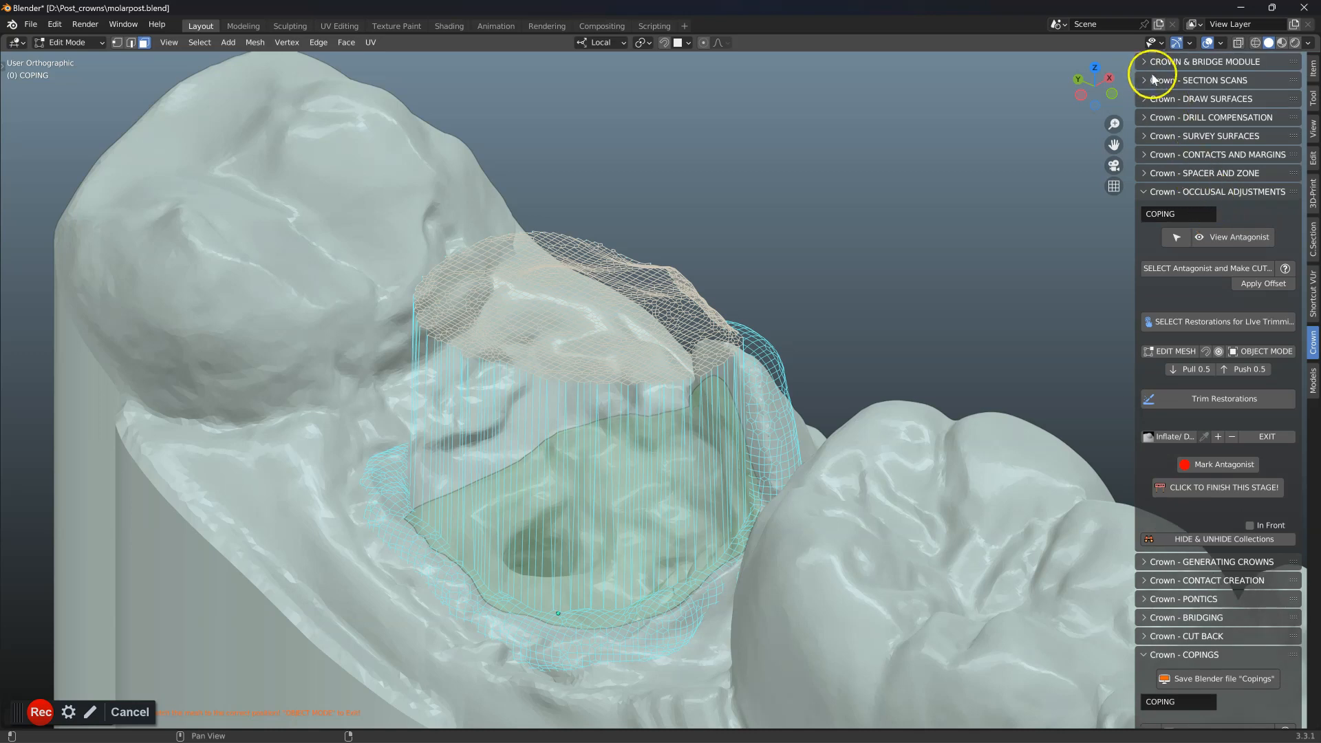
pyautogui.click(1147, 62)
pyautogui.click(1201, 258)
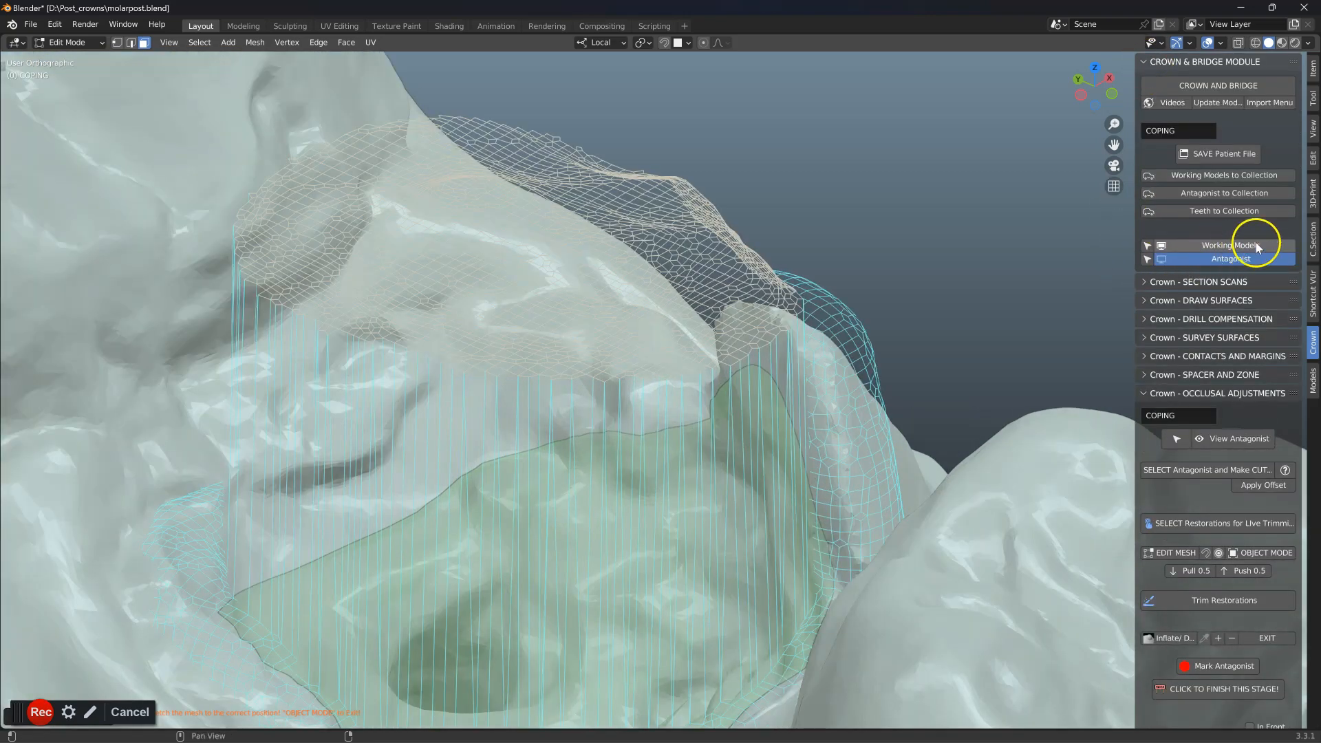
pyautogui.click(1233, 262)
pyautogui.moveTo(864, 340); pyautogui.dragTo(439, 275, button='middle')
pyautogui.scroll(-3, 732, 375)
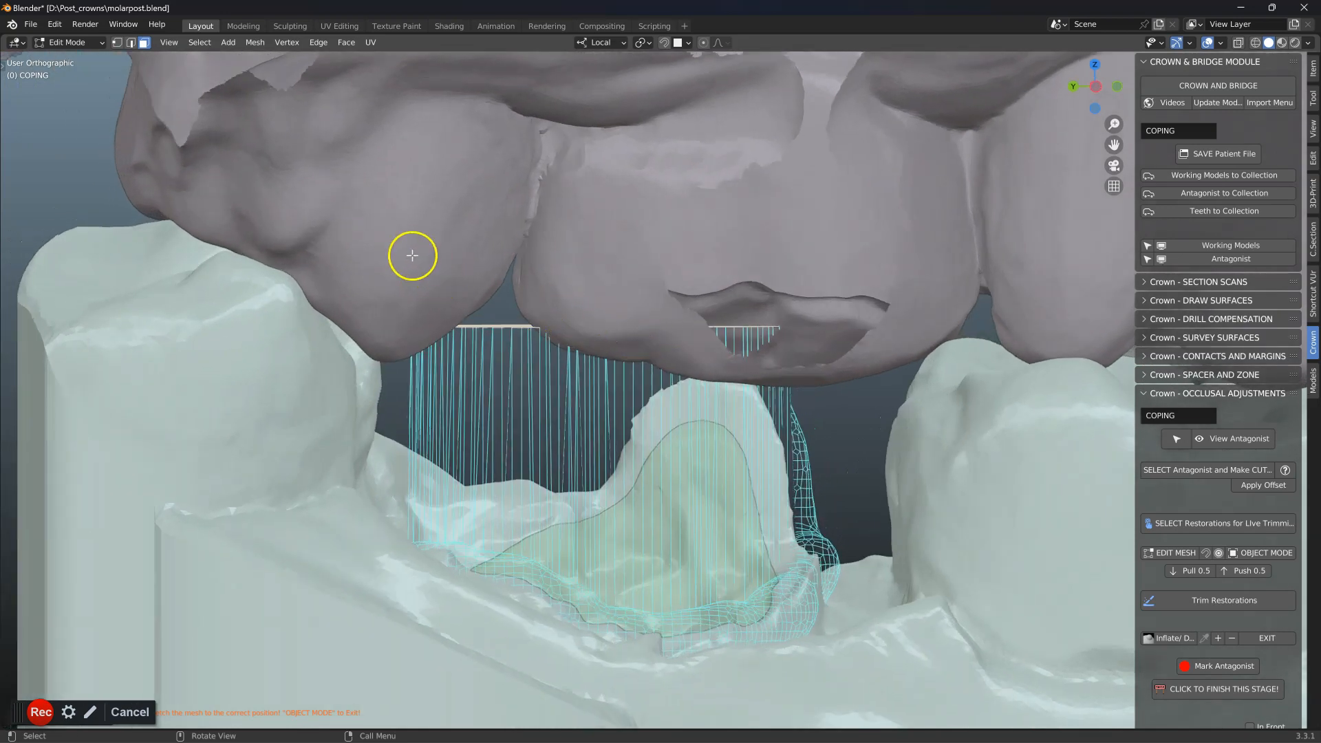
# - Adjust the height of the coping's flattened top with the Move tool so it sits close beneath the antagonist
pyautogui.press('t')
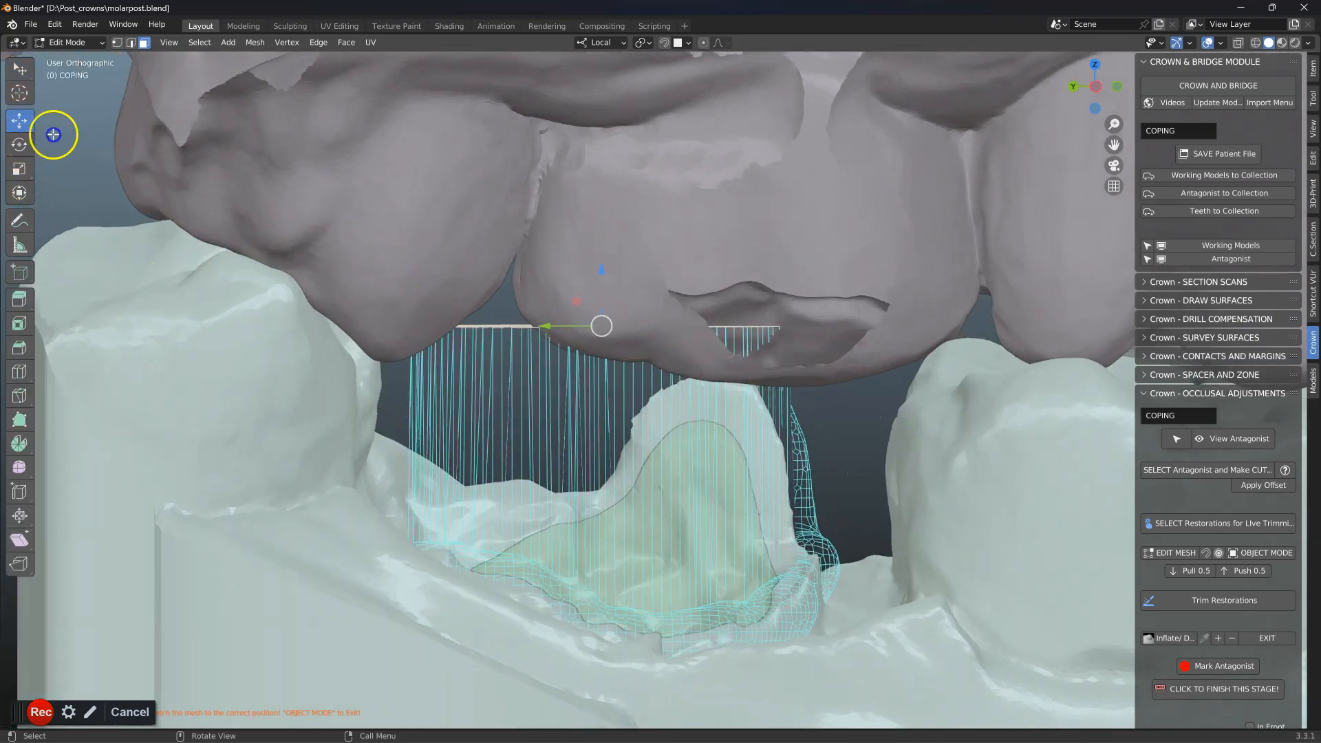
pyautogui.moveTo(601, 281); pyautogui.dragTo(599, 333)
pyautogui.moveTo(598, 333); pyautogui.dragTo(735, 304, button='middle')
pyautogui.moveTo(730, 303); pyautogui.dragTo(725, 387)
pyautogui.moveTo(724, 386); pyautogui.dragTo(816, 447, button='middle')
pyautogui.moveTo(799, 426); pyautogui.dragTo(823, 324)
pyautogui.scroll(-3, 824, 324)
pyautogui.keyDown('shift'); pyautogui.moveTo(824, 324); pyautogui.dragTo(815, 363, button='middle'); pyautogui.keyUp('shift')
pyautogui.scroll(-3, 815, 360)
pyautogui.scroll(2, 815, 363)
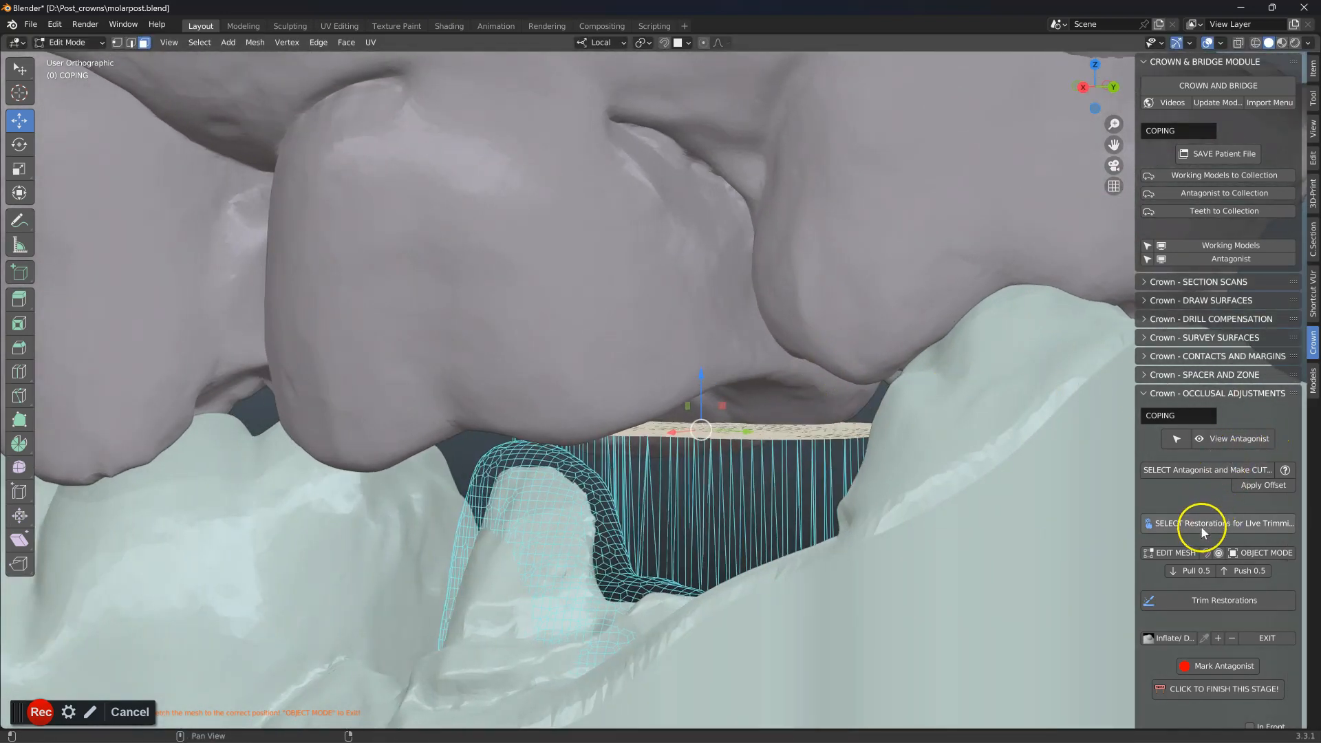
# - Switch the coping from mesh editing to Smooth sculpting and hide the antagonist
pyautogui.click(1269, 559)
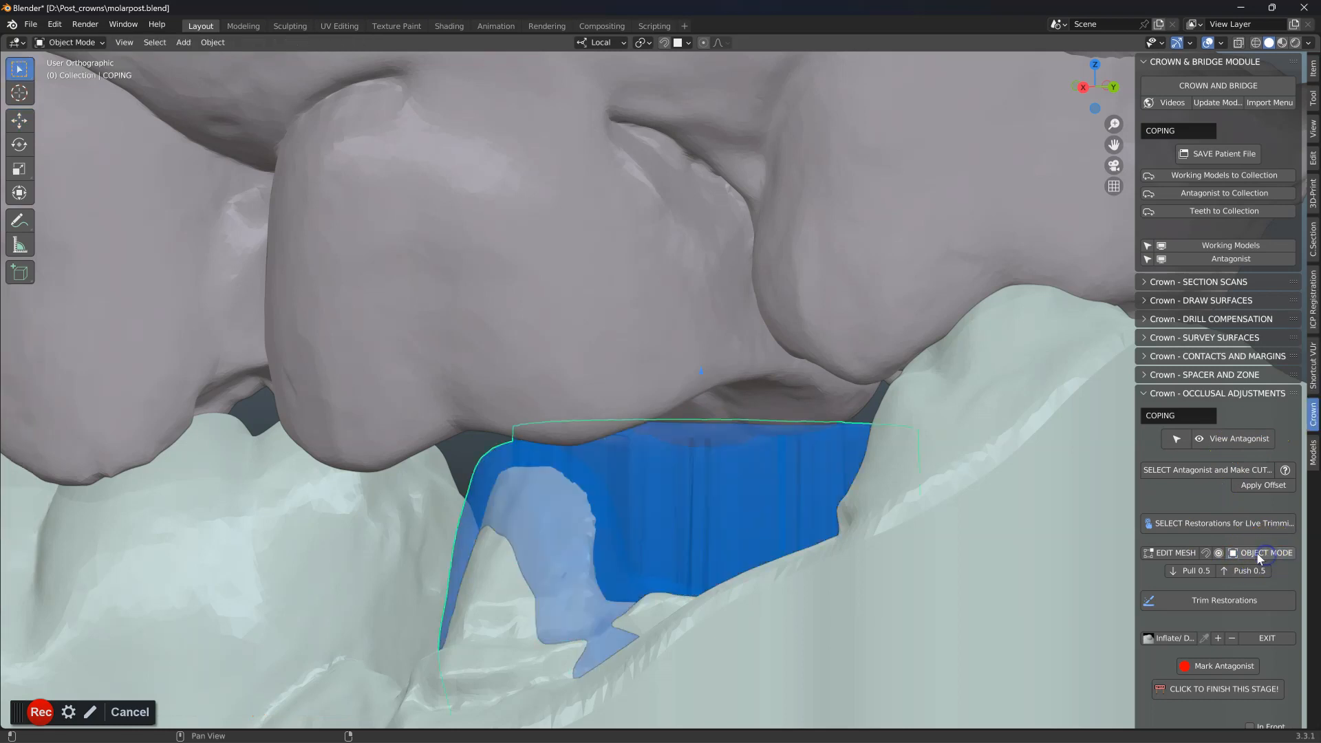
pyautogui.scroll(-3, 1206, 611)
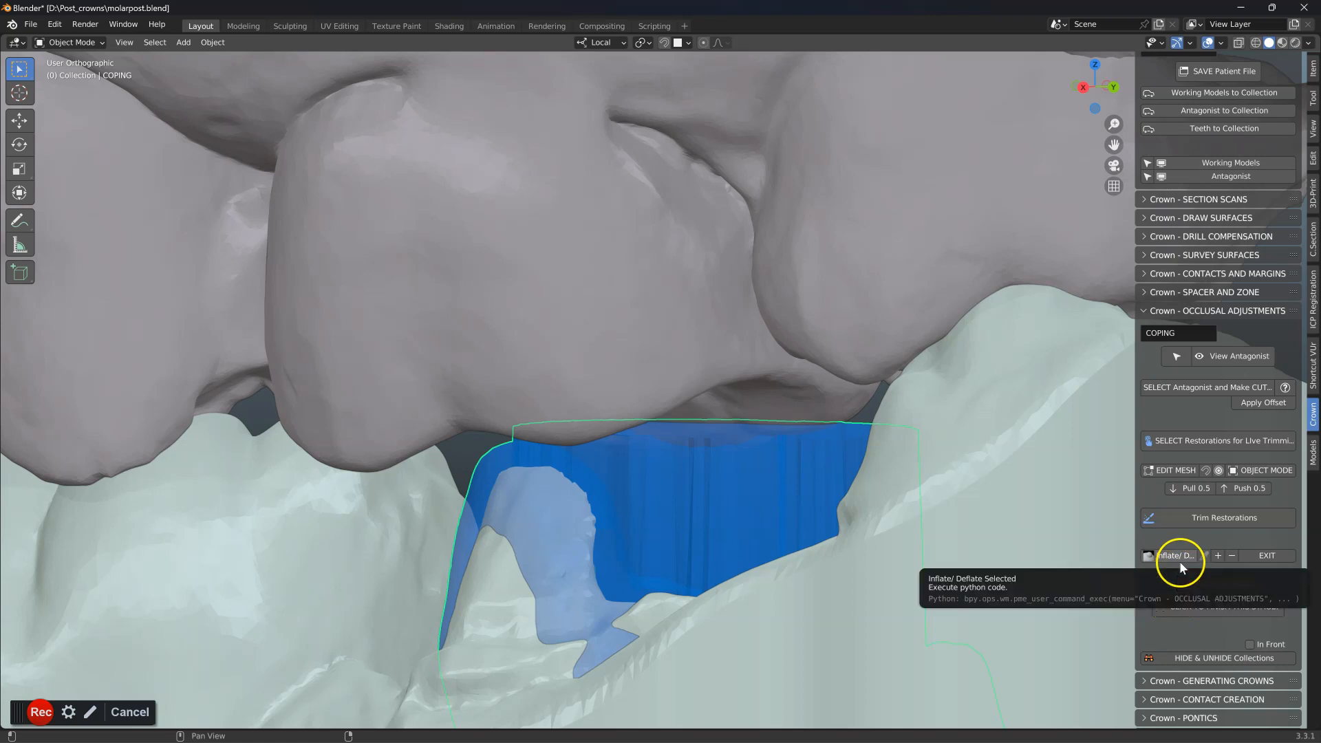
pyautogui.scroll(-15, 1181, 568)
pyautogui.scroll(-2, 1170, 578)
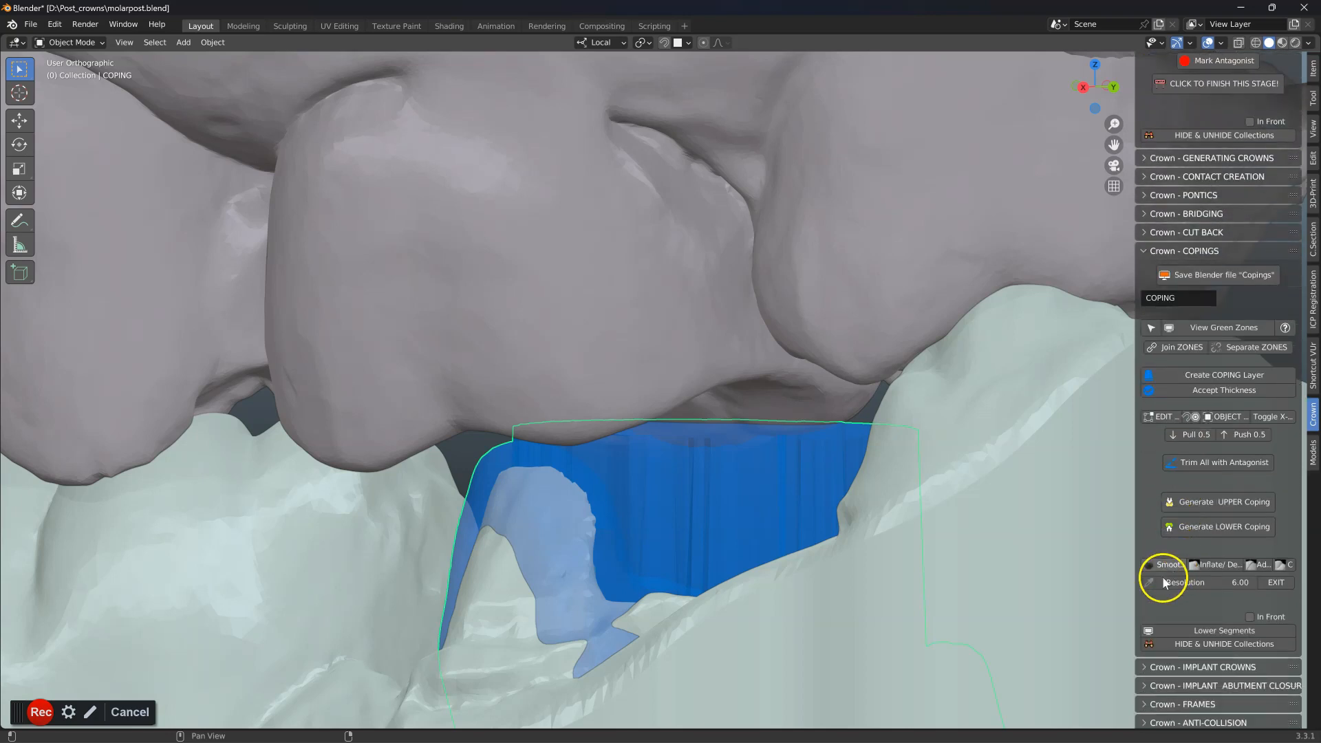
pyautogui.click(1171, 566)
pyautogui.moveTo(782, 492)
pyautogui.mouseDown(button='middle')
pyautogui.moveTo(703, 478)
pyautogui.moveTo(755, 475)
pyautogui.mouseUp(button='middle')
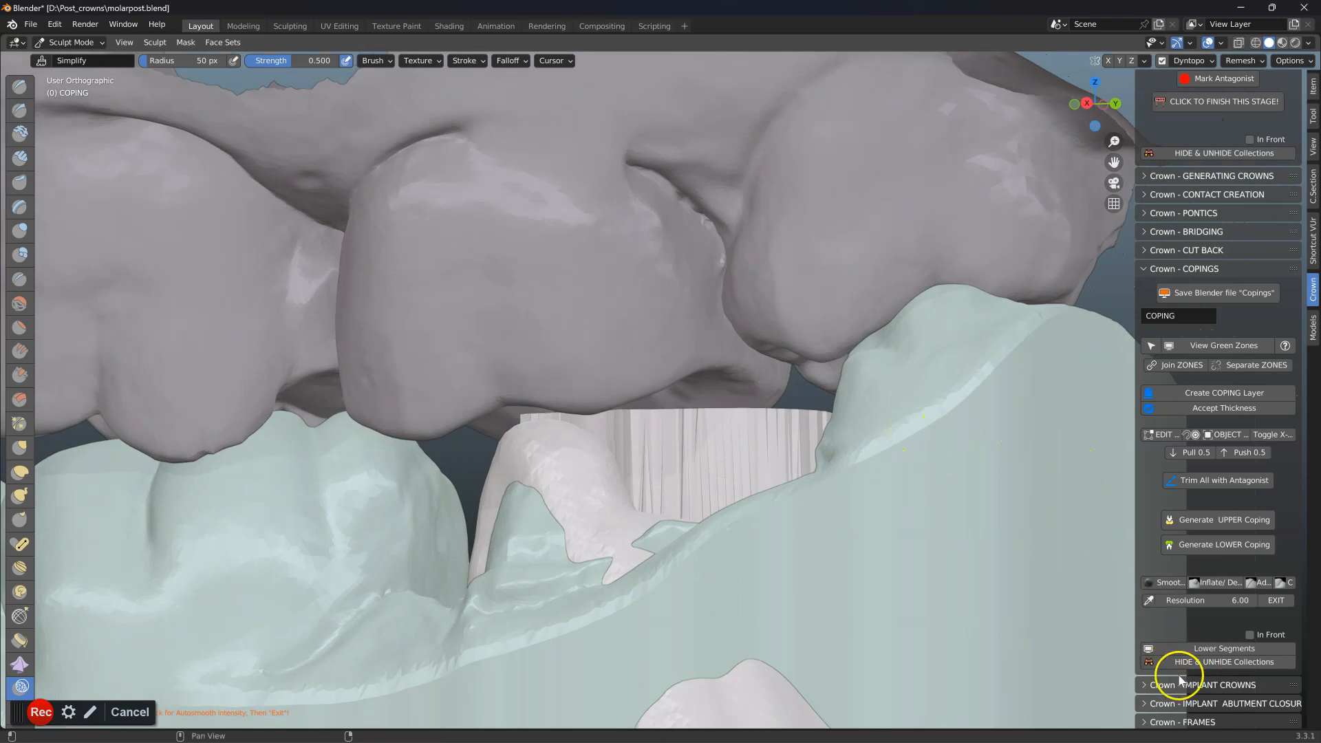
pyautogui.click(1198, 662)
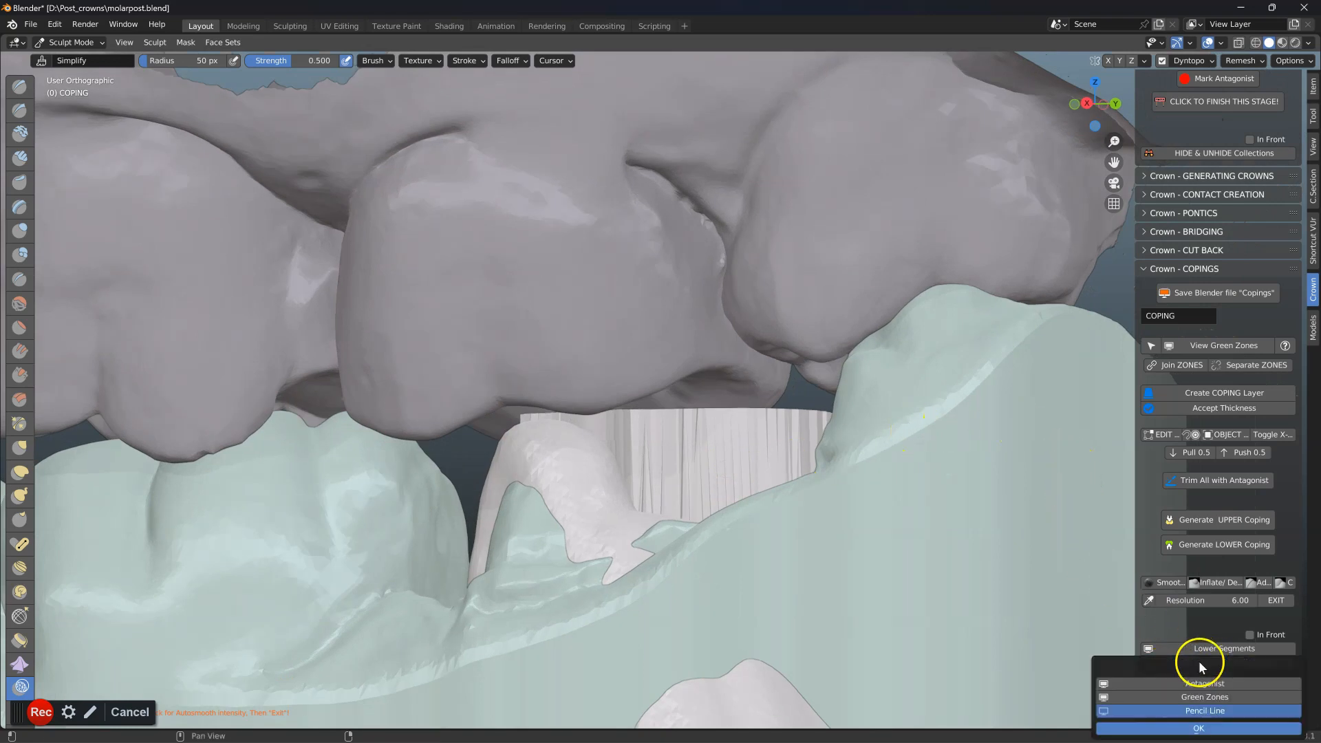
pyautogui.click(1213, 685)
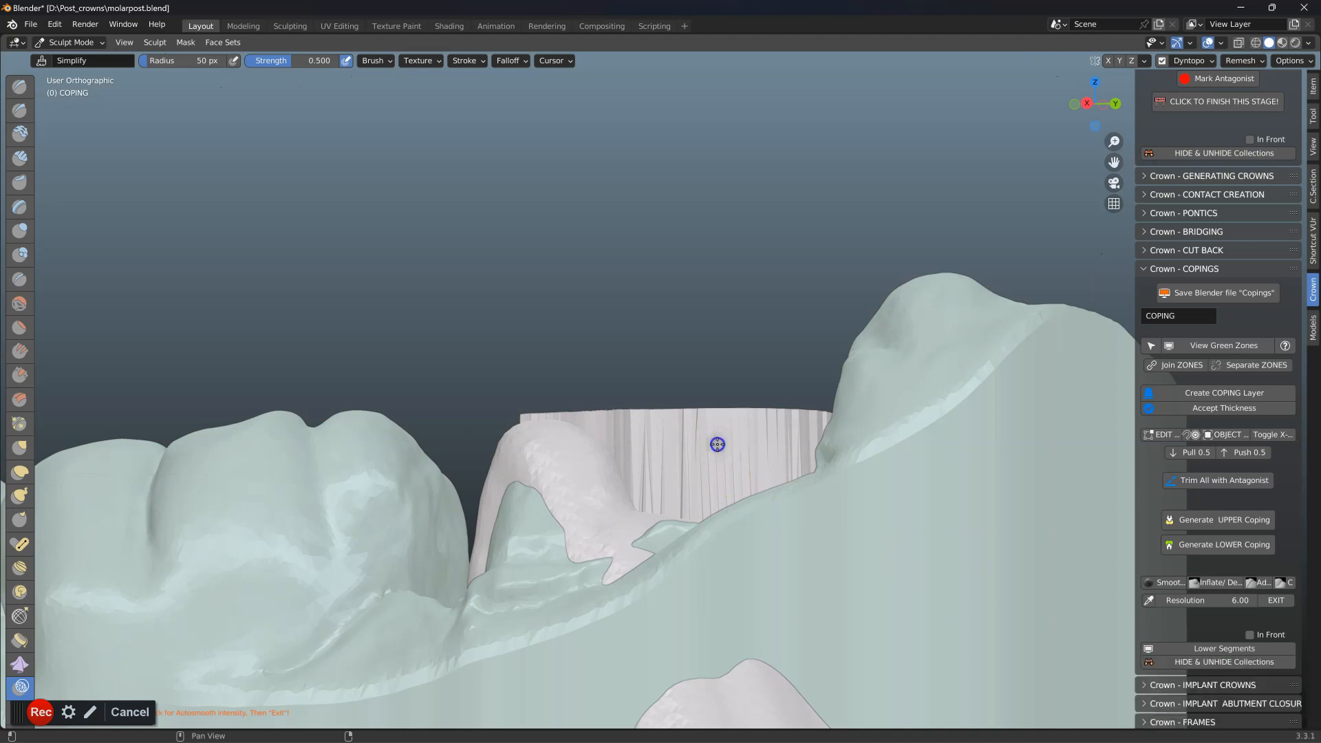
# - Enlarge the smoothing brush radius to 181 px and smooth the edge between the coping's flat top and the adjoining cusp
pyautogui.rightClick(693, 466)
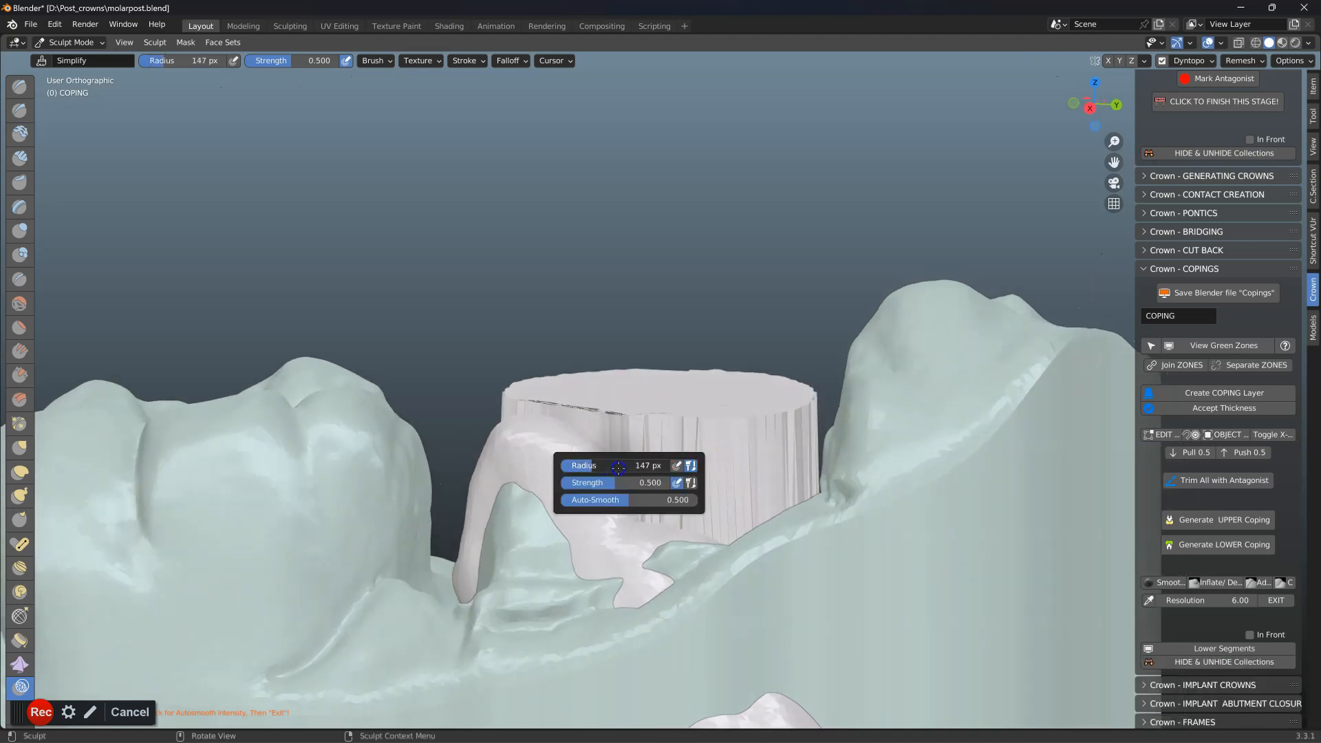
pyautogui.moveTo(652, 416)
pyautogui.mouseDown()
pyautogui.moveTo(587, 416)
pyautogui.moveTo(666, 433)
pyautogui.moveTo(531, 399)
pyautogui.moveTo(578, 427)
pyautogui.moveTo(607, 478)
pyautogui.mouseUp()
pyautogui.moveTo(608, 477)
pyautogui.mouseDown(button='middle')
pyautogui.moveTo(666, 486)
pyautogui.moveTo(570, 384)
pyautogui.mouseUp(button='middle')
pyautogui.moveTo(570, 383)
pyautogui.mouseDown()
pyautogui.moveTo(569, 404)
pyautogui.moveTo(558, 399)
pyautogui.mouseUp()
pyautogui.moveTo(634, 485); pyautogui.dragTo(613, 515, button='middle')
pyautogui.moveTo(600, 533)
pyautogui.mouseDown()
pyautogui.moveTo(555, 369)
pyautogui.moveTo(604, 489)
pyautogui.mouseUp()
pyautogui.moveTo(565, 400); pyautogui.dragTo(599, 457, button='middle')
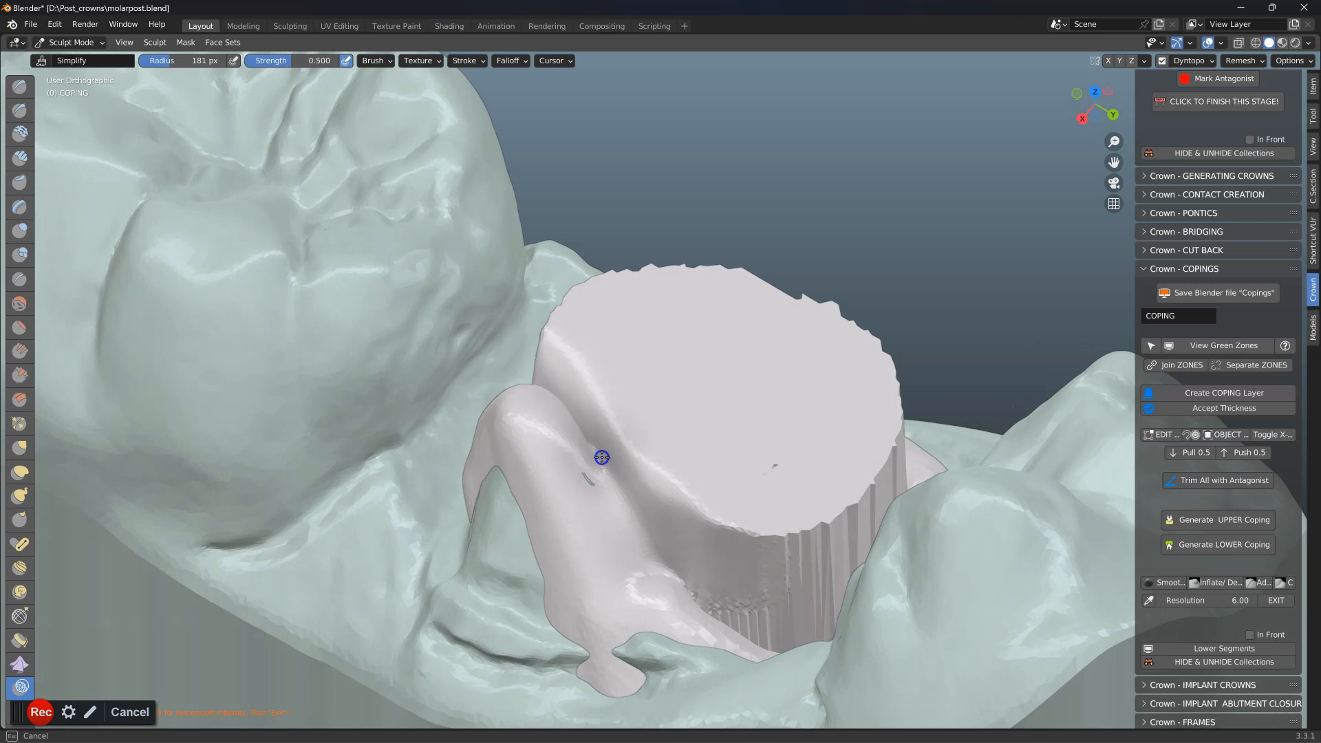
pyautogui.moveTo(548, 357); pyautogui.dragTo(673, 401, button='middle')
pyautogui.moveTo(628, 444); pyautogui.dragTo(631, 514, button='middle')
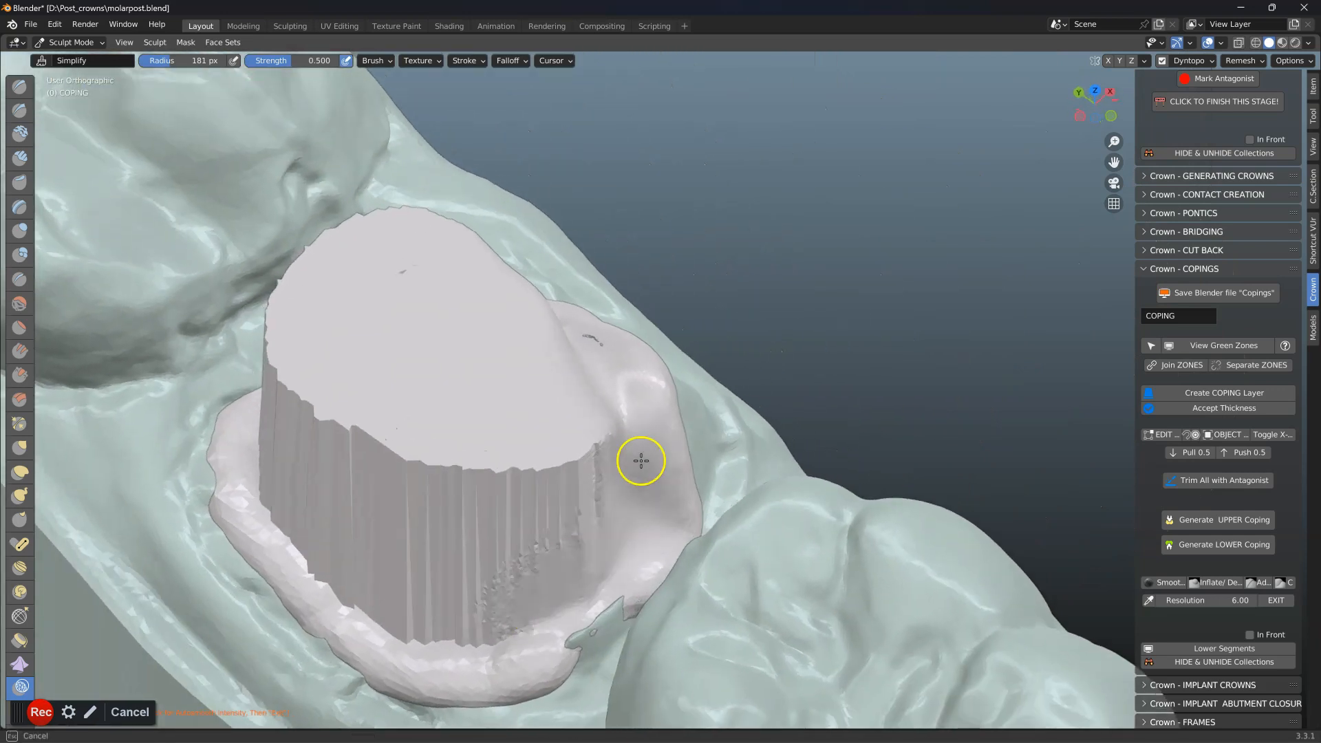
# - Smooth the jagged top rim and the ridged vertical walls around the coping
pyautogui.moveTo(402, 598); pyautogui.dragTo(413, 527, button='middle')
pyautogui.moveTo(305, 588); pyautogui.dragTo(530, 495, button='middle')
pyautogui.moveTo(525, 590)
pyautogui.mouseDown(button='middle')
pyautogui.moveTo(375, 596)
pyautogui.moveTo(502, 626)
pyautogui.moveTo(341, 499)
pyautogui.moveTo(569, 552)
pyautogui.moveTo(360, 486)
pyautogui.moveTo(502, 545)
pyautogui.moveTo(604, 554)
pyautogui.moveTo(552, 540)
pyautogui.mouseUp(button='middle')
pyautogui.moveTo(460, 562)
pyautogui.mouseDown(button='middle')
pyautogui.moveTo(610, 578)
pyautogui.moveTo(433, 452)
pyautogui.moveTo(502, 576)
pyautogui.mouseUp(button='middle')
pyautogui.scroll(3, 413, 495)
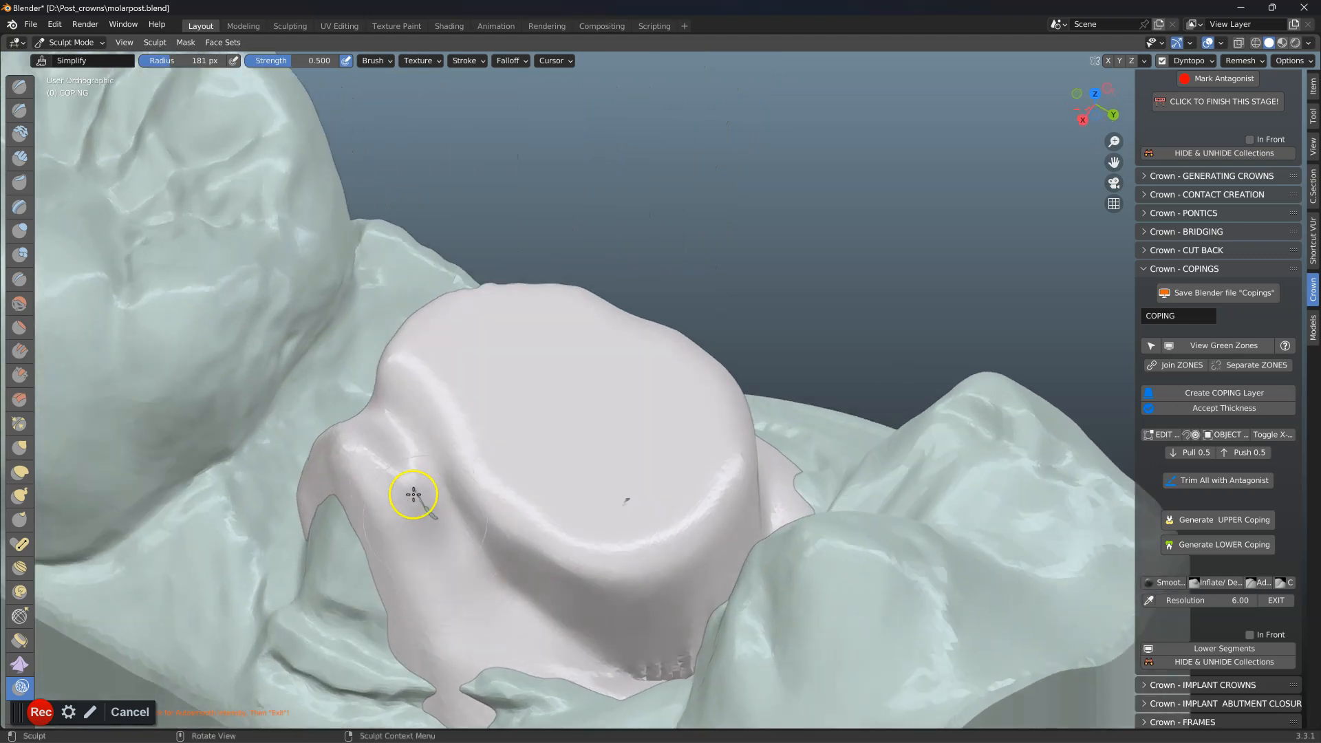
# - Smooth the remaining rough patches at the base of the coping's walls and exit sculpting
pyautogui.moveTo(586, 554); pyautogui.dragTo(573, 516)
pyautogui.moveTo(580, 506)
pyautogui.mouseDown(button='middle')
pyautogui.moveTo(737, 525)
pyautogui.moveTo(497, 556)
pyautogui.mouseUp(button='middle')
pyautogui.moveTo(606, 669); pyautogui.dragTo(624, 707, button='middle')
pyautogui.moveTo(761, 557); pyautogui.dragTo(686, 620, button='middle')
pyautogui.moveTo(845, 595)
pyautogui.mouseDown(button='middle')
pyautogui.moveTo(897, 578)
pyautogui.moveTo(719, 622)
pyautogui.moveTo(770, 543)
pyautogui.moveTo(896, 552)
pyautogui.moveTo(801, 571)
pyautogui.mouseUp(button='middle')
pyautogui.moveTo(950, 454)
pyautogui.mouseDown(button='middle')
pyautogui.moveTo(732, 569)
pyautogui.moveTo(1018, 575)
pyautogui.mouseUp(button='middle')
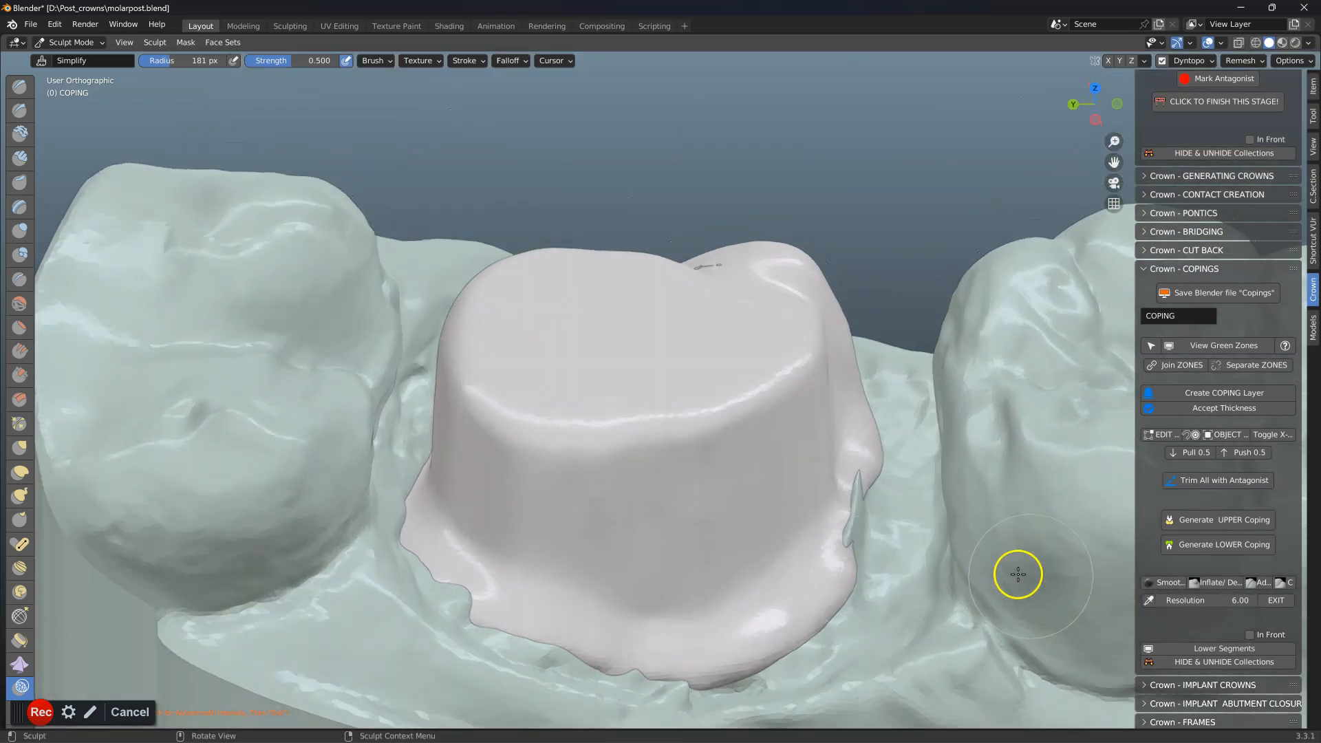
pyautogui.click(1280, 601)
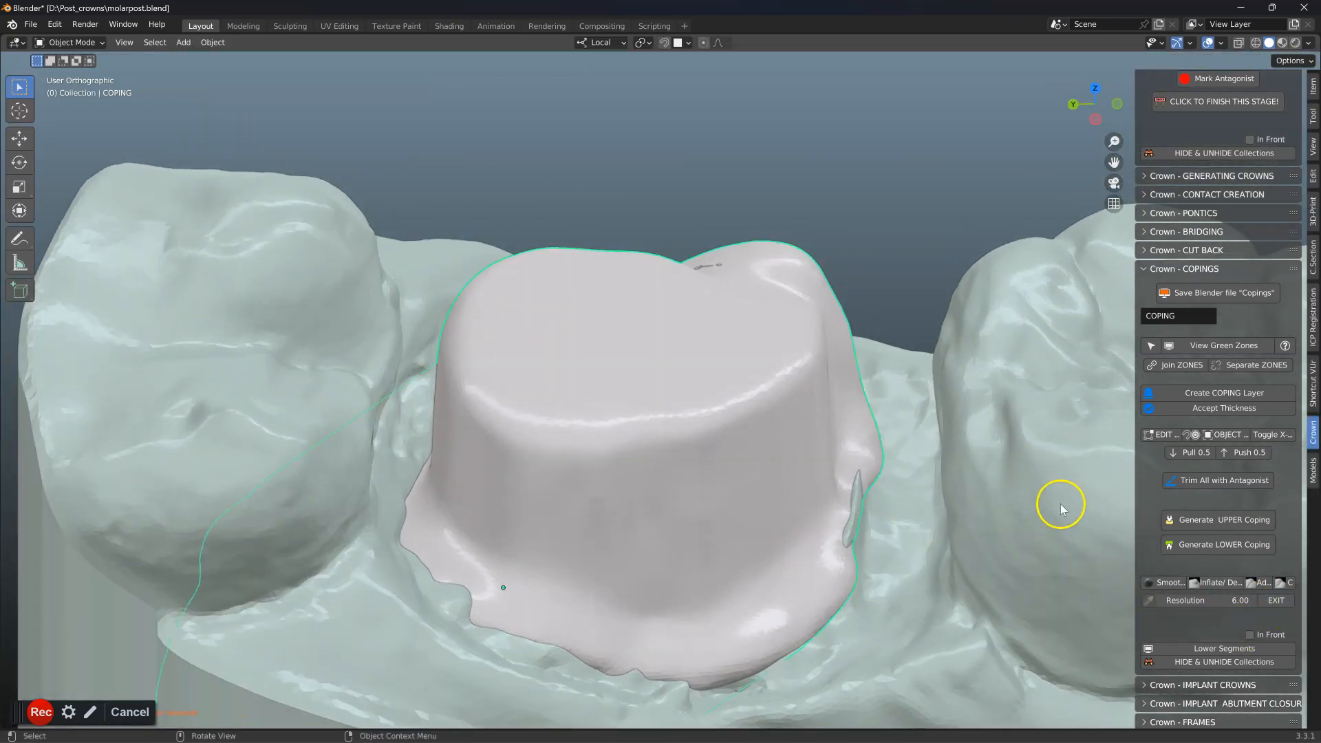
# - Open the smoothed coping for mesh editing and show the antagonist again
pyautogui.click(1168, 438)
pyautogui.moveTo(885, 448); pyautogui.dragTo(723, 426, button='middle')
pyautogui.scroll(4, 667, 485)
pyautogui.moveTo(731, 534); pyautogui.dragTo(800, 480, button='middle')
pyautogui.scroll(-1, 800, 480)
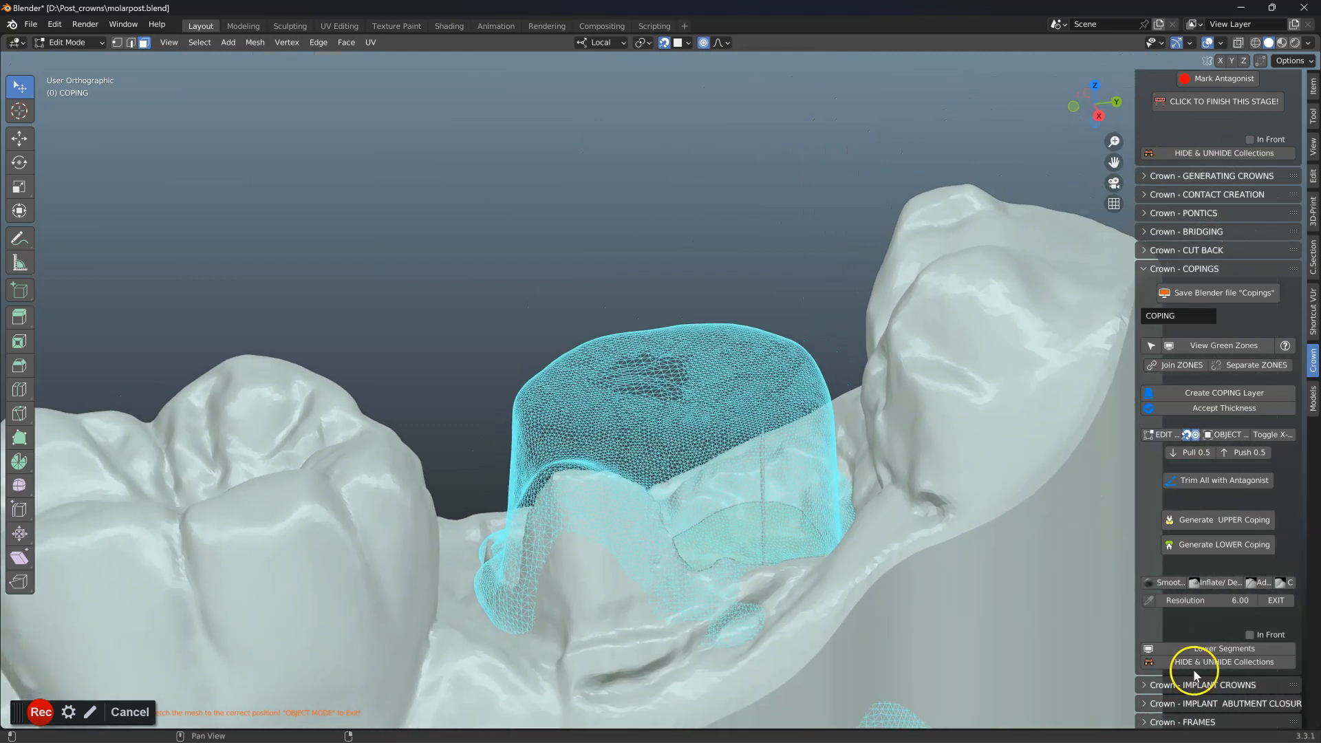
pyautogui.click(1215, 662)
pyautogui.moveTo(1212, 695); pyautogui.dragTo(1219, 684)
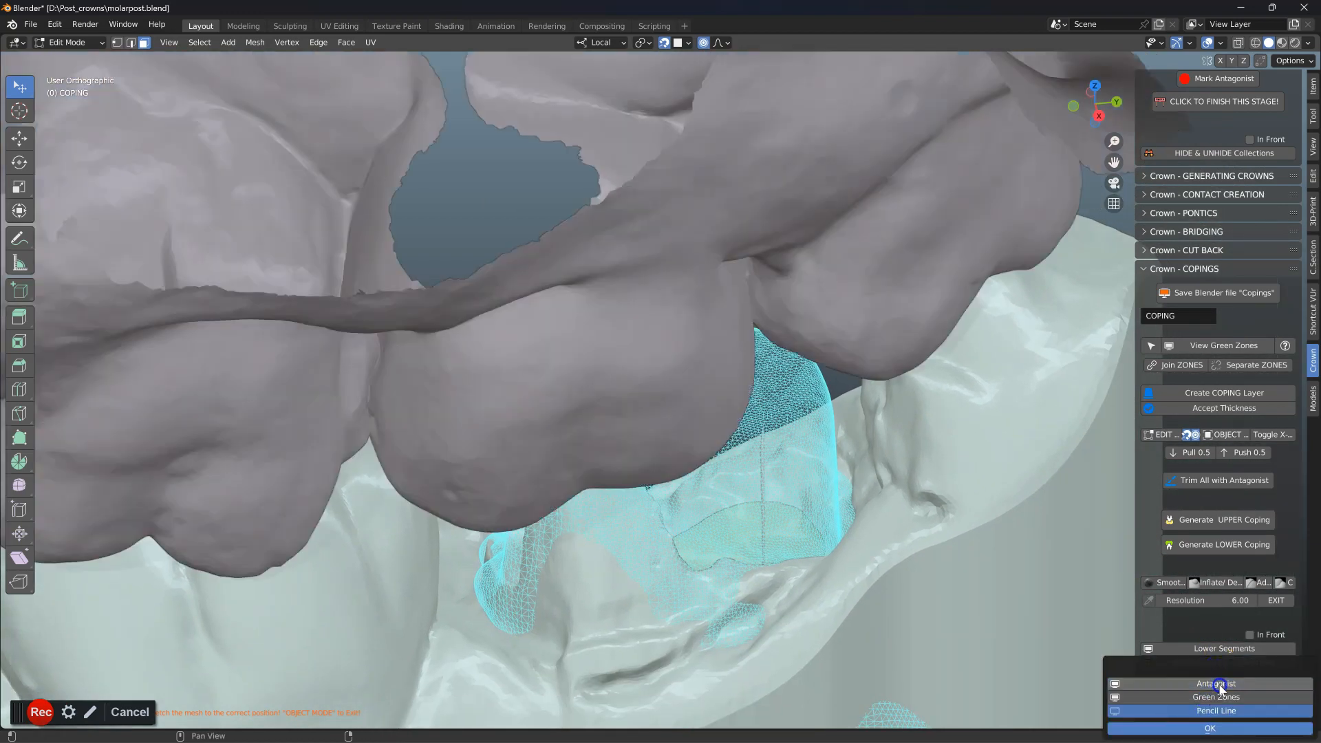
# - Clip the view to a cross-section through the coping and antagonist, and turn snapping off
pyautogui.moveTo(761, 466); pyautogui.dragTo(640, 346, button='middle')
pyautogui.moveTo(477, 231); pyautogui.dragTo(814, 482)
pyautogui.moveTo(874, 530); pyautogui.dragTo(874, 531)
pyautogui.moveTo(874, 531); pyautogui.dragTo(789, 435, button='middle')
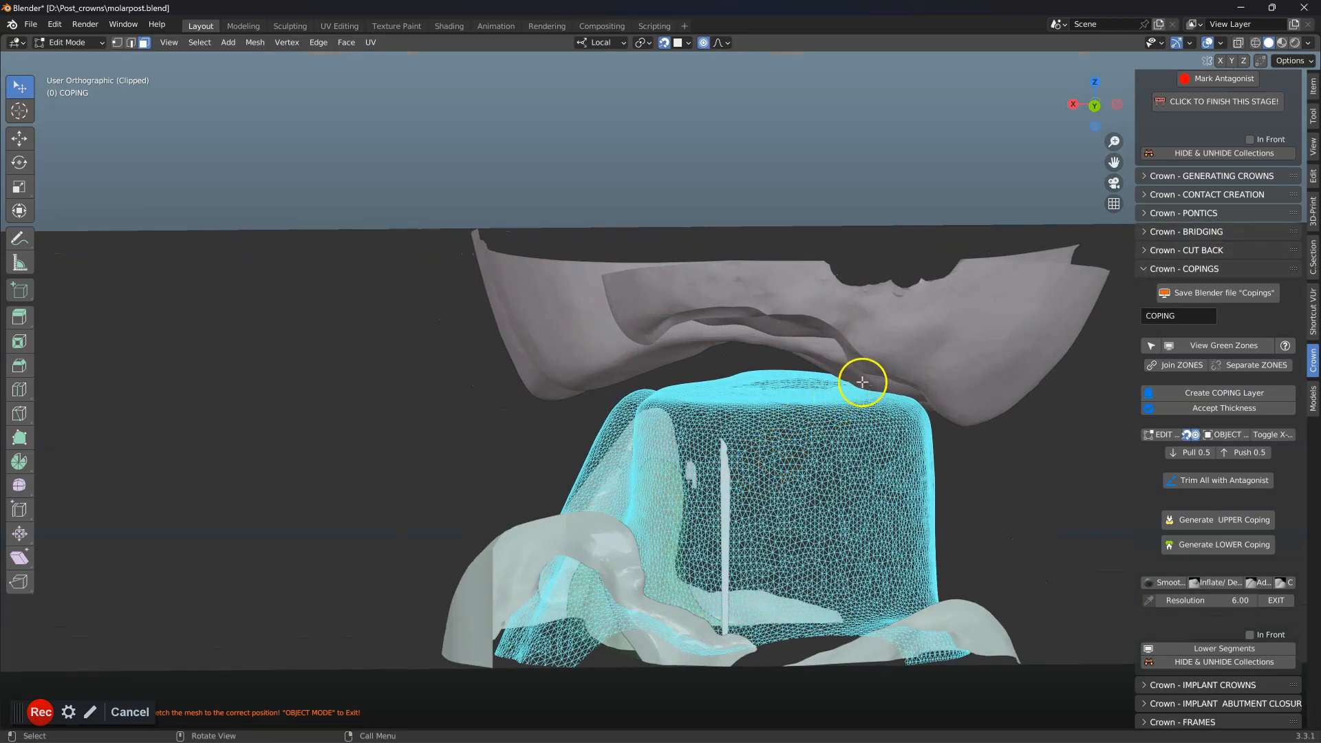
pyautogui.moveTo(869, 387)
pyautogui.mouseDown(button='middle')
pyautogui.moveTo(897, 372)
pyautogui.moveTo(867, 385)
pyautogui.mouseUp(button='middle')
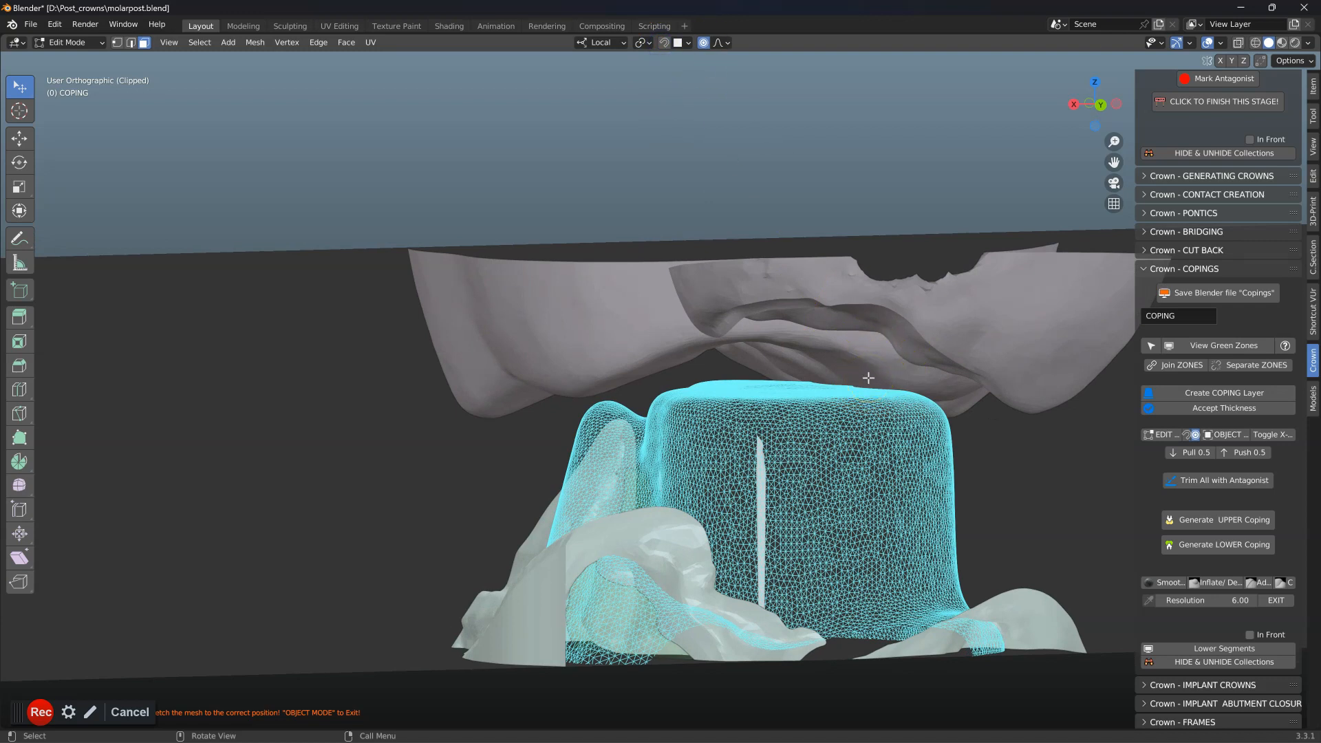
# - Lower the coping's top away from the antagonist with proportional moves, using an influence size of about 1.95 mm
pyautogui.press('g')
pyautogui.scroll(-12, 868, 379)
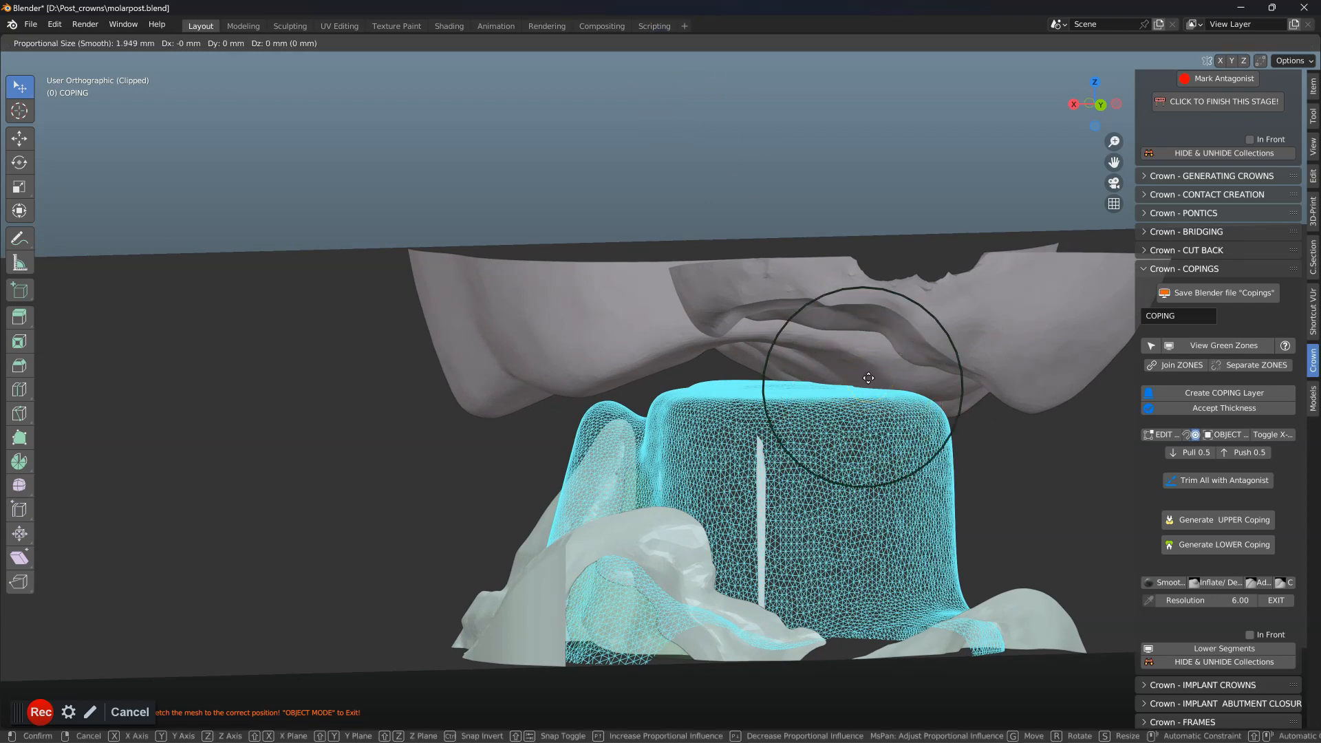
pyautogui.click(862, 417)
pyautogui.moveTo(863, 416); pyautogui.dragTo(830, 413, button='middle')
pyautogui.press('g')
pyautogui.click(864, 461)
pyautogui.moveTo(864, 461); pyautogui.dragTo(924, 483, button='middle')
pyautogui.press('g')
pyautogui.click(991, 457)
# - Reshape the coping's top near the cusp with proportional moves, raising the dip about 0.3 mm with a 1.1 mm influence size
pyautogui.moveTo(697, 413); pyautogui.dragTo(495, 448, button='middle')
pyautogui.press('g')
pyautogui.click(483, 482)
pyautogui.moveTo(557, 481); pyautogui.dragTo(531, 537, button='middle')
pyautogui.press('g')
pyautogui.click(650, 487)
pyautogui.press('g')
pyautogui.scroll(3, 533, 538)
pyautogui.scroll(3, 538, 535)
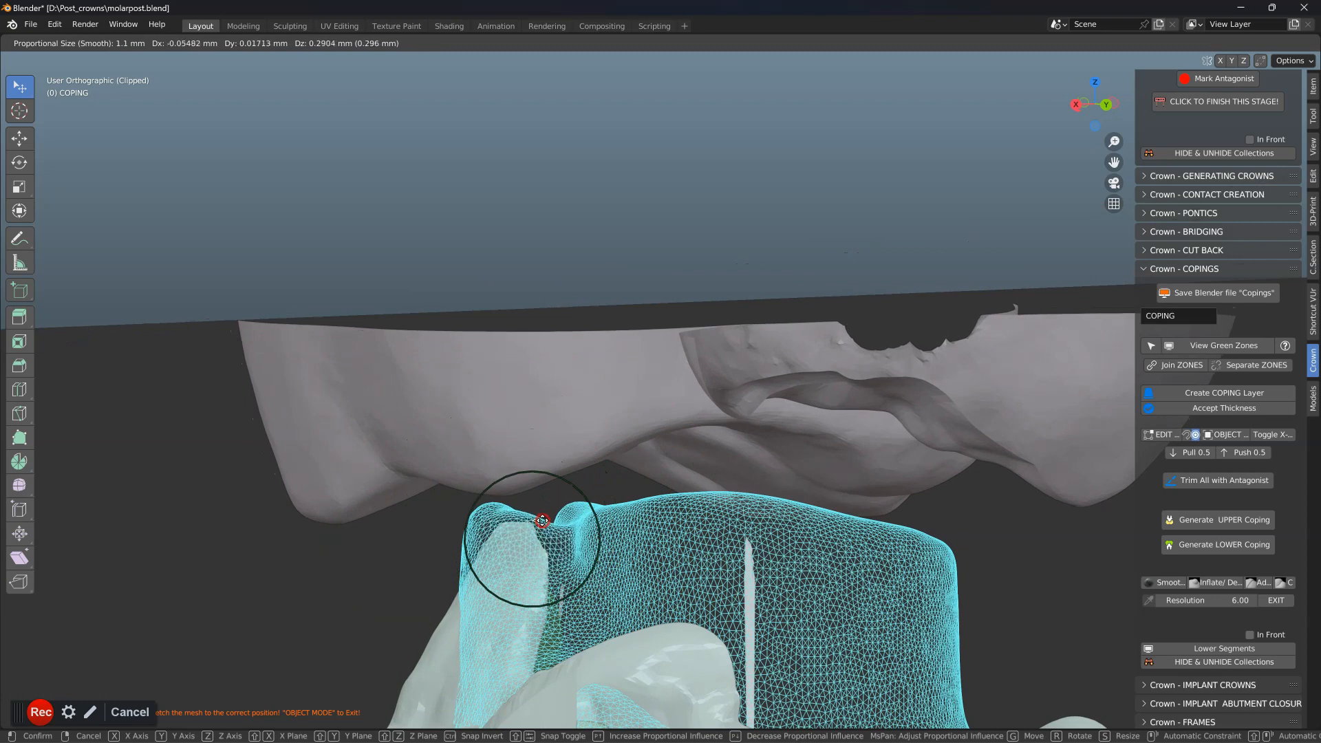
pyautogui.click(546, 516)
# - Lower the middle of the coping's top about 0.33 mm under the antagonist, using a proportional influence size of about 2.59 mm
pyautogui.moveTo(545, 516); pyautogui.dragTo(594, 515, button='middle')
pyautogui.press('g')
pyautogui.click(568, 547)
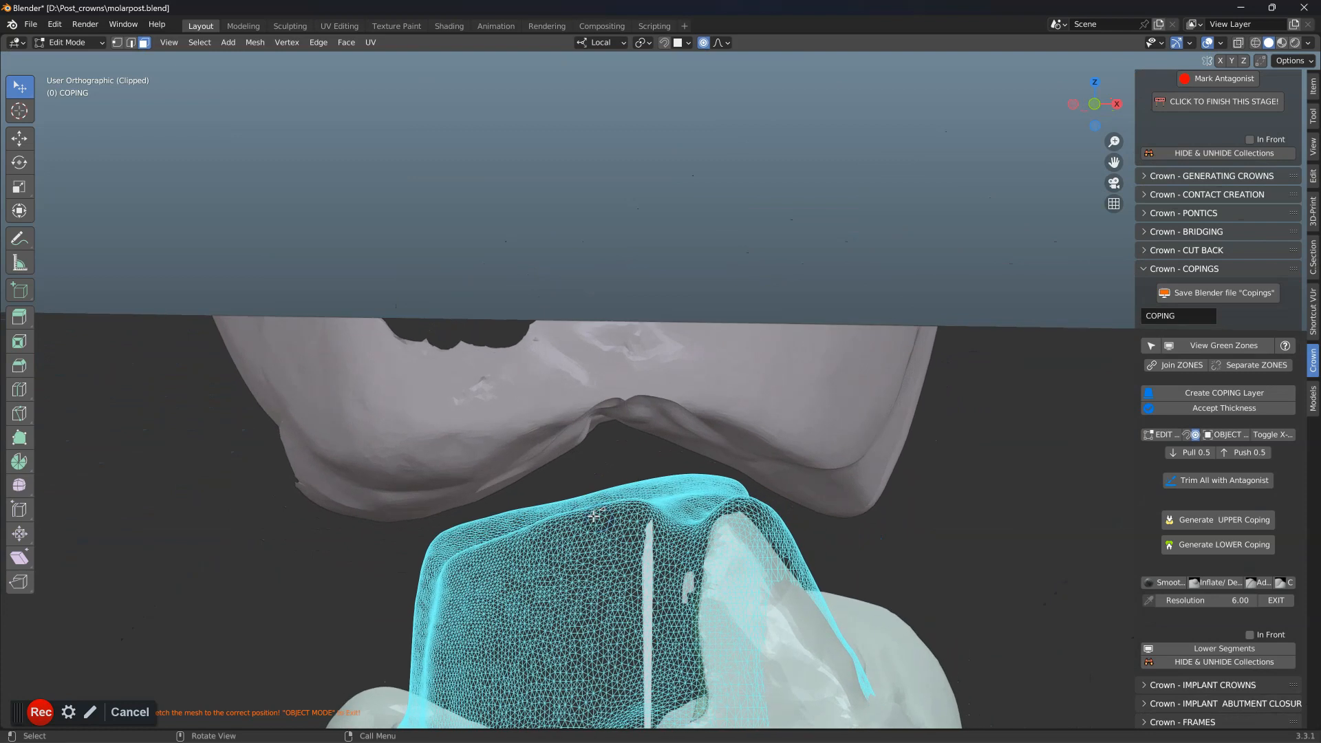
pyautogui.press('g')
pyautogui.scroll(-5, 596, 519)
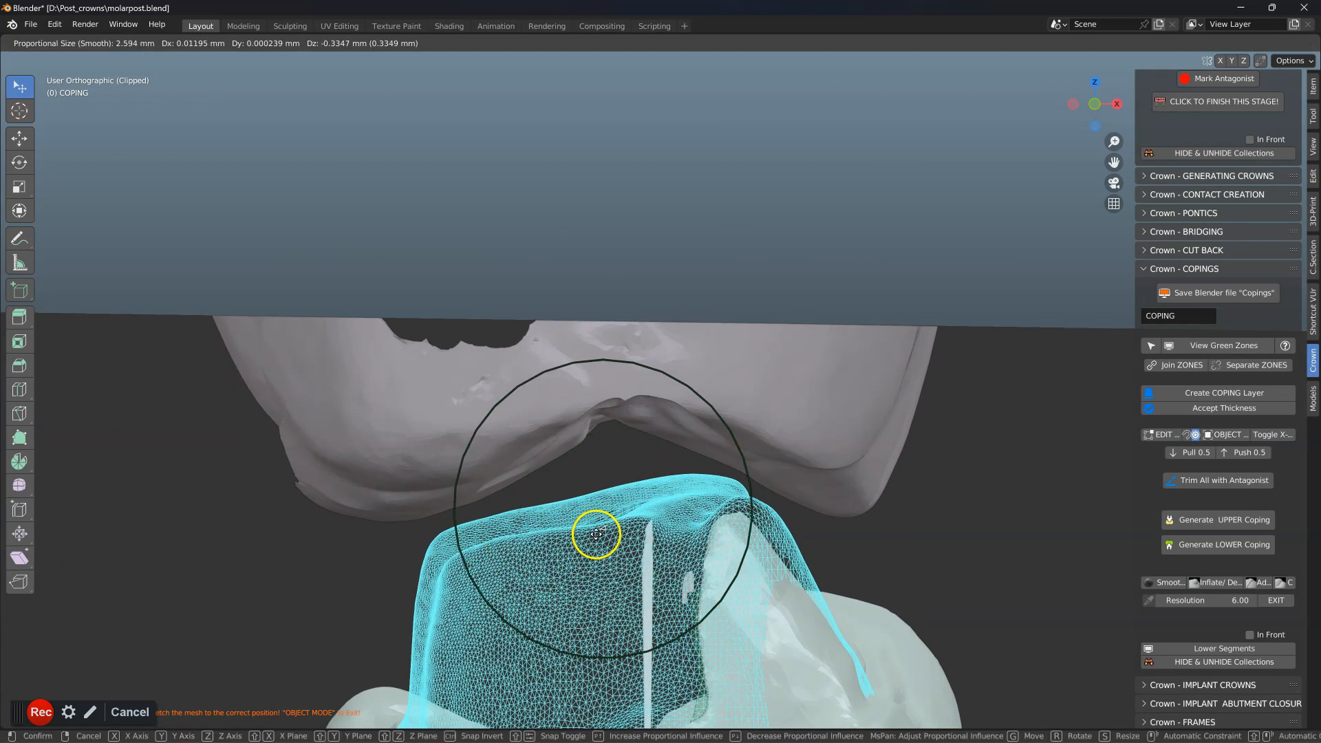
pyautogui.click(597, 531)
pyautogui.moveTo(496, 540); pyautogui.dragTo(566, 524, button='middle')
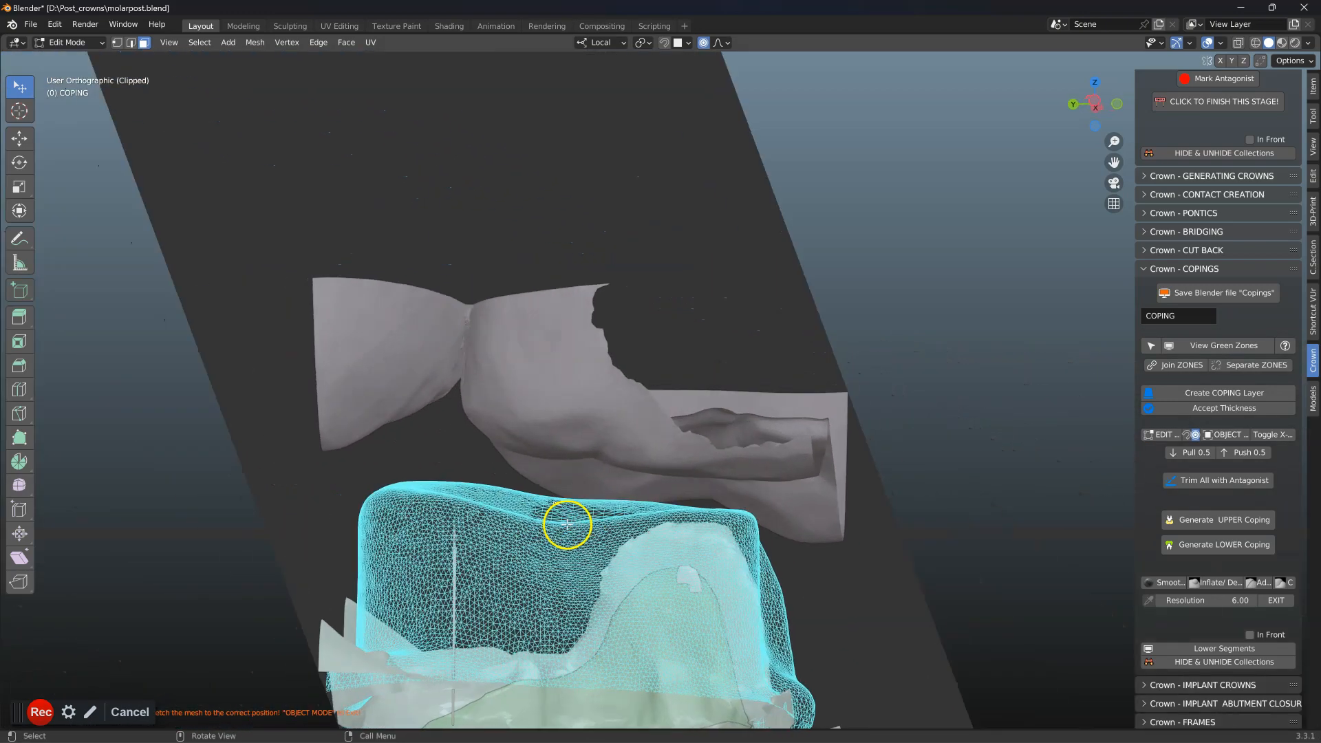
# - Nudge the dip in the middle of the coping's top with a proportional move and return to Object Mode
pyautogui.press('g')
pyautogui.click(549, 523)
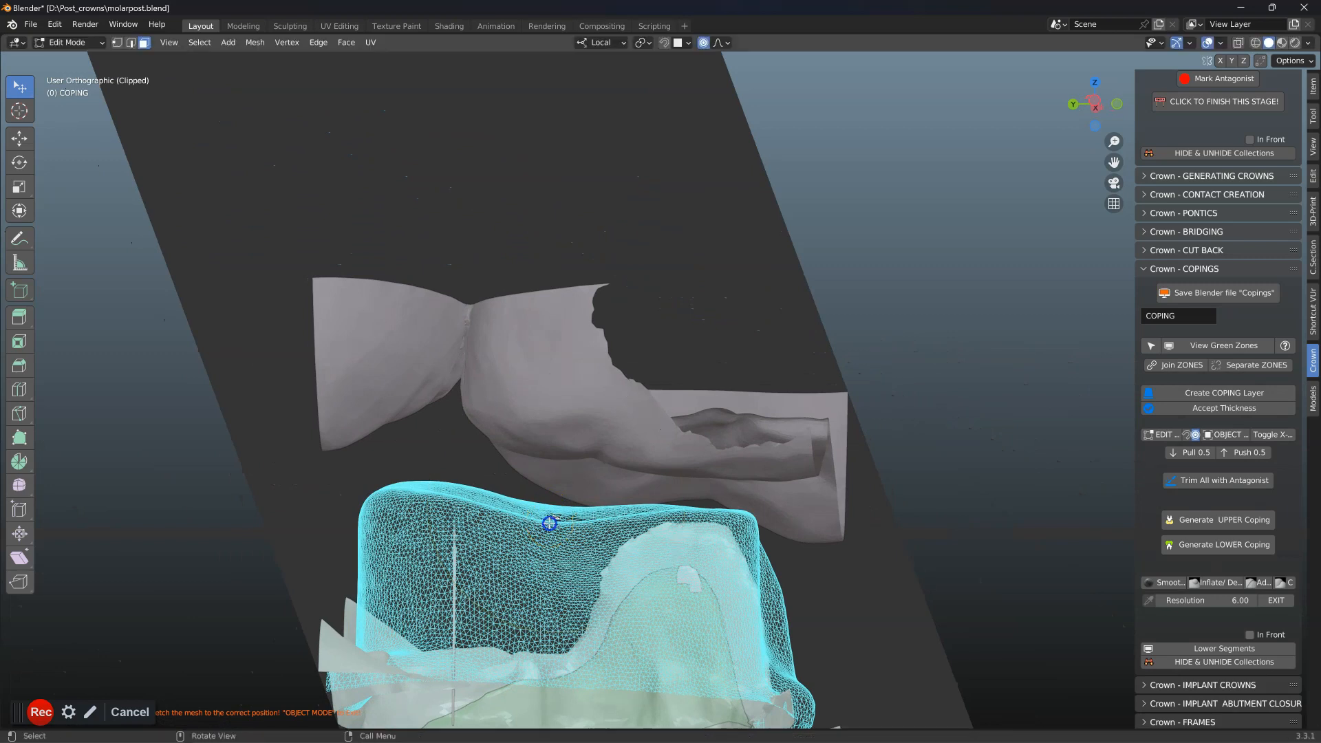
pyautogui.moveTo(563, 525); pyautogui.dragTo(648, 509, button='middle')
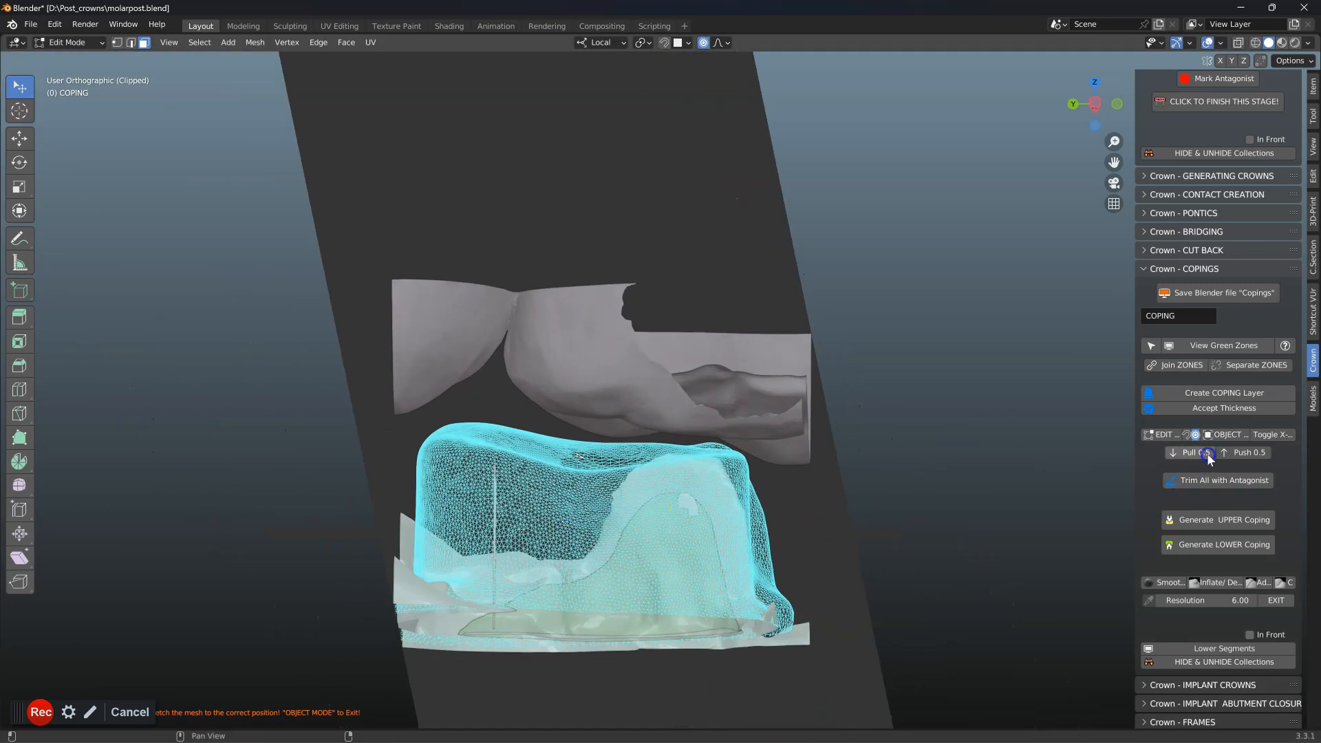
pyautogui.click(1228, 436)
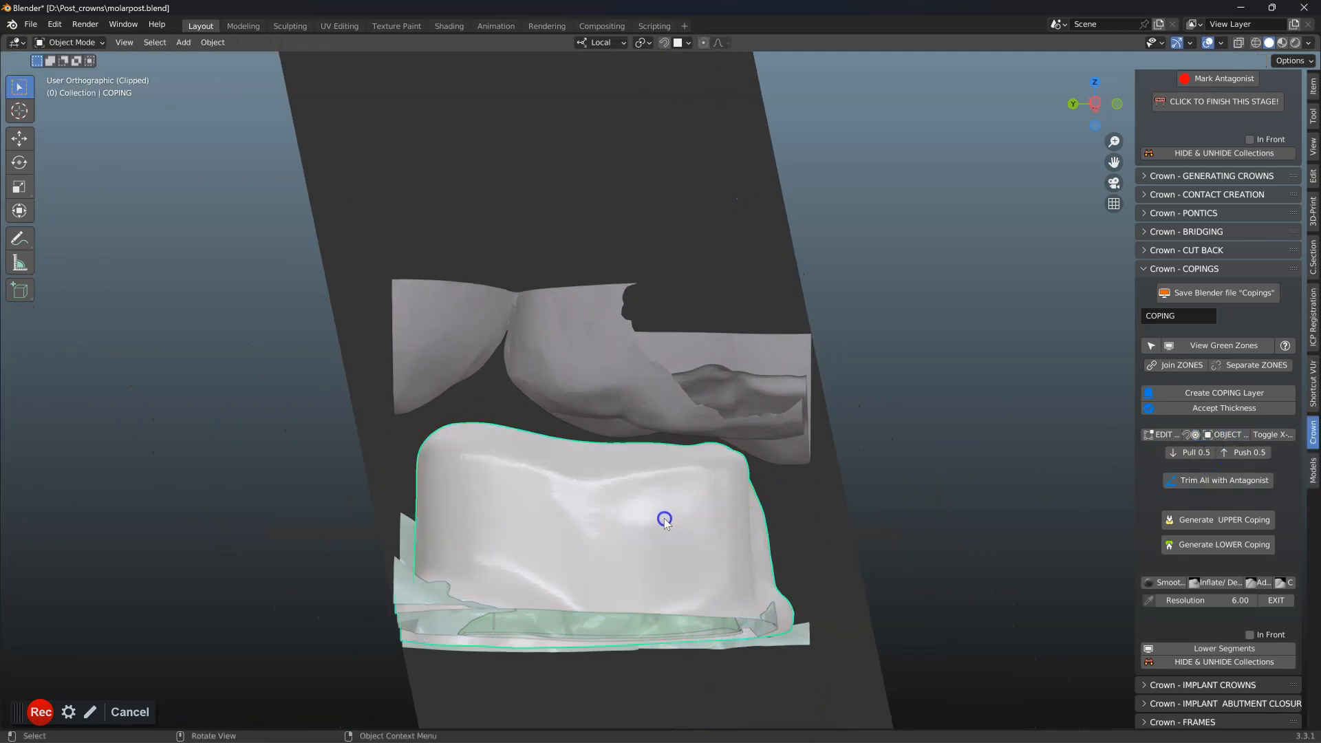
# - Delete the thin vertical stray fragment inside the coping, hiding the coping to reach it and unhiding it again
pyautogui.press('h')
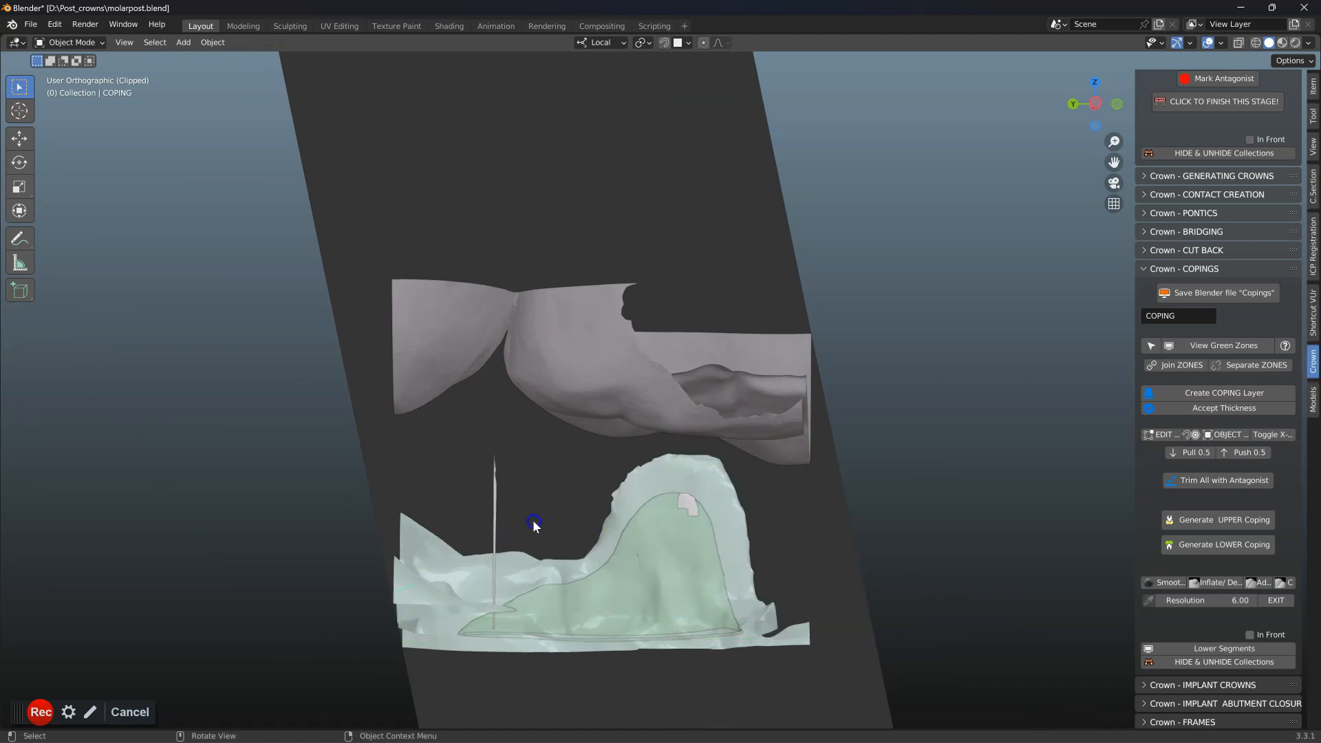
pyautogui.press('x')
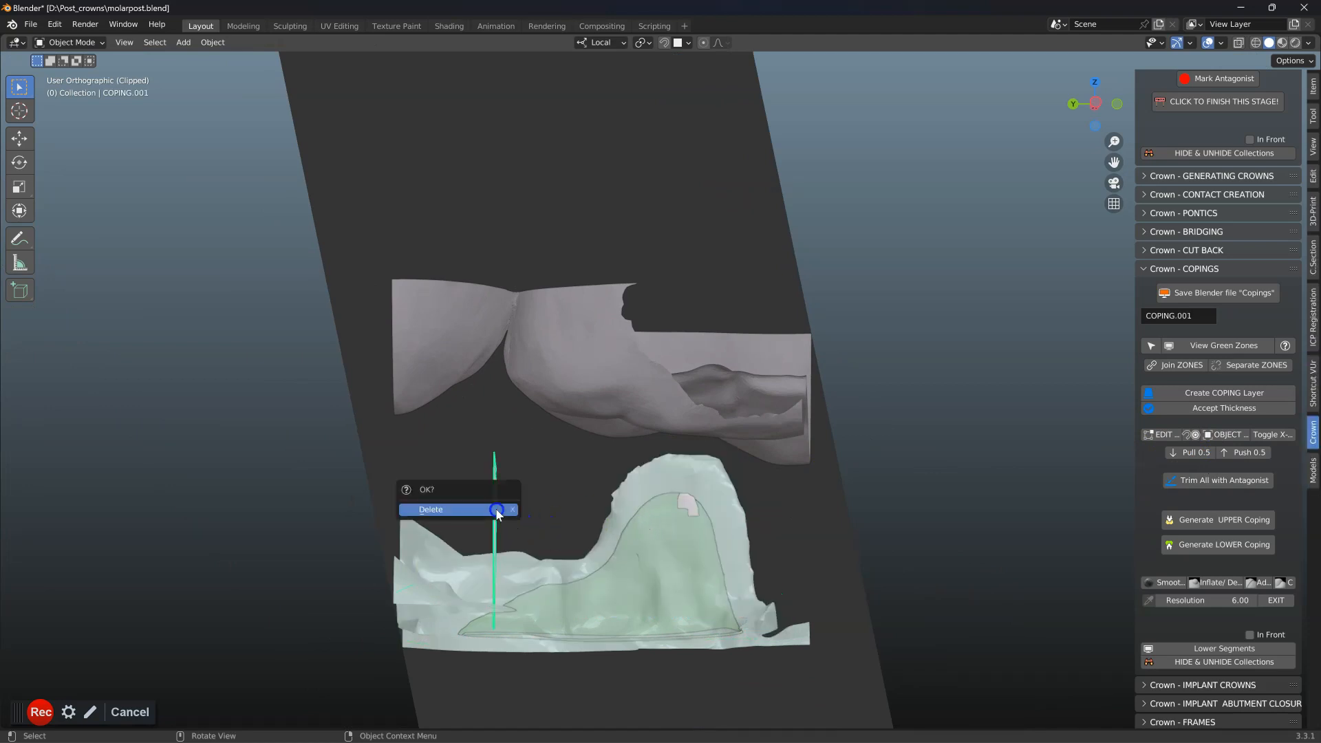
pyautogui.click(498, 511)
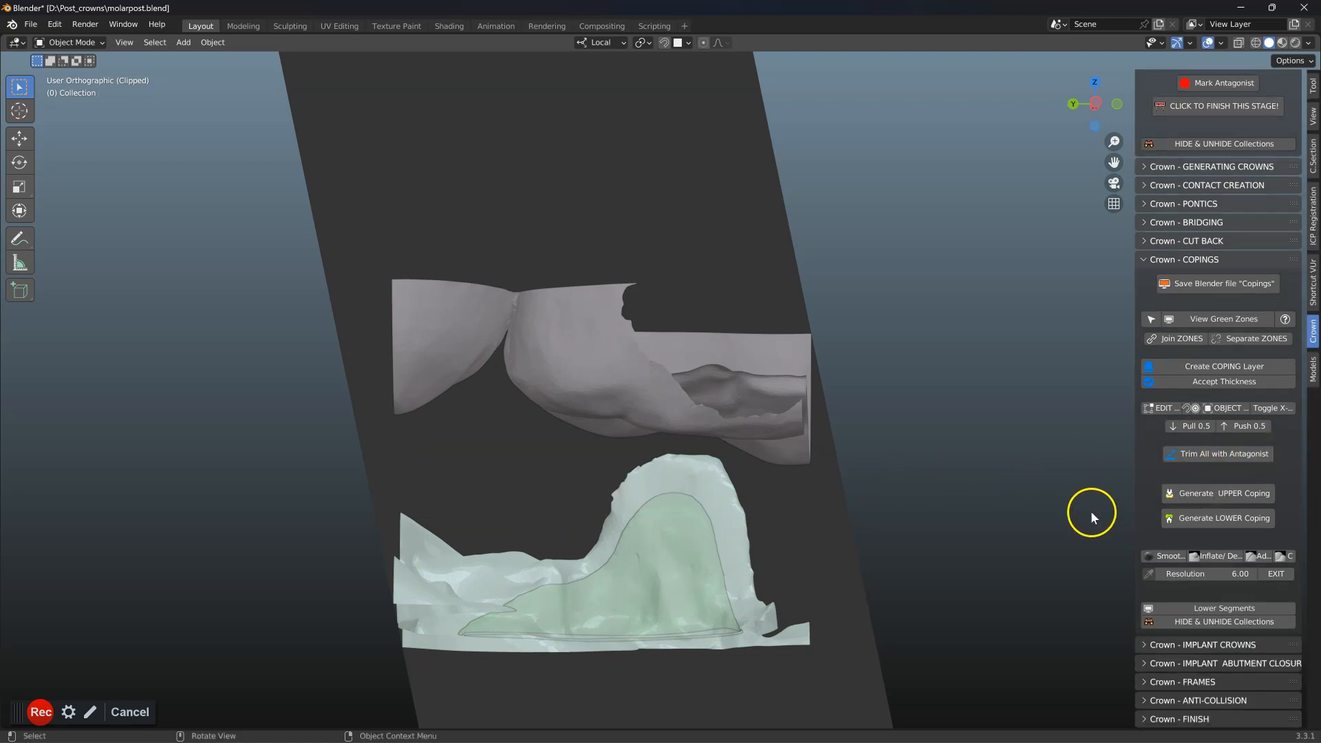
pyautogui.hotkey('alt', 'h')
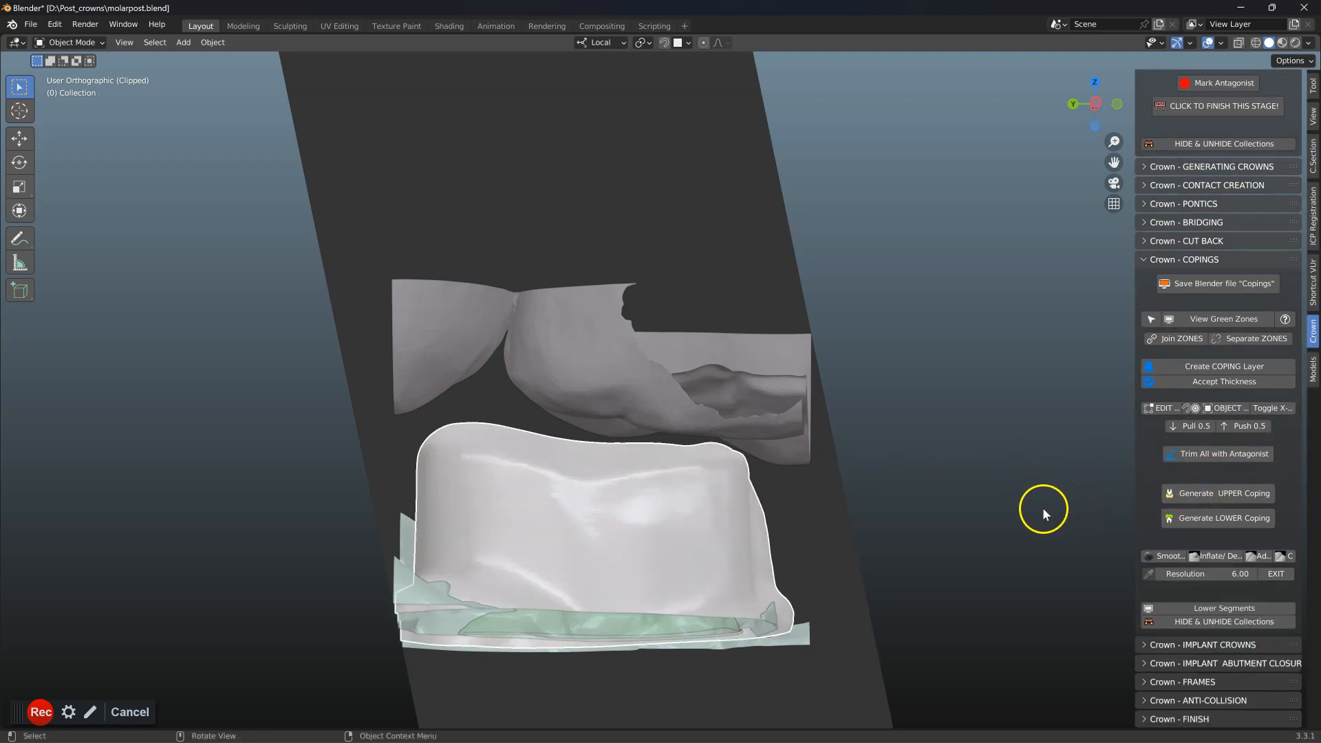
pyautogui.click(668, 520)
# - Remove the cross-section clipping from the view and hide the antagonist
pyautogui.moveTo(823, 503); pyautogui.dragTo(864, 497, button='middle')
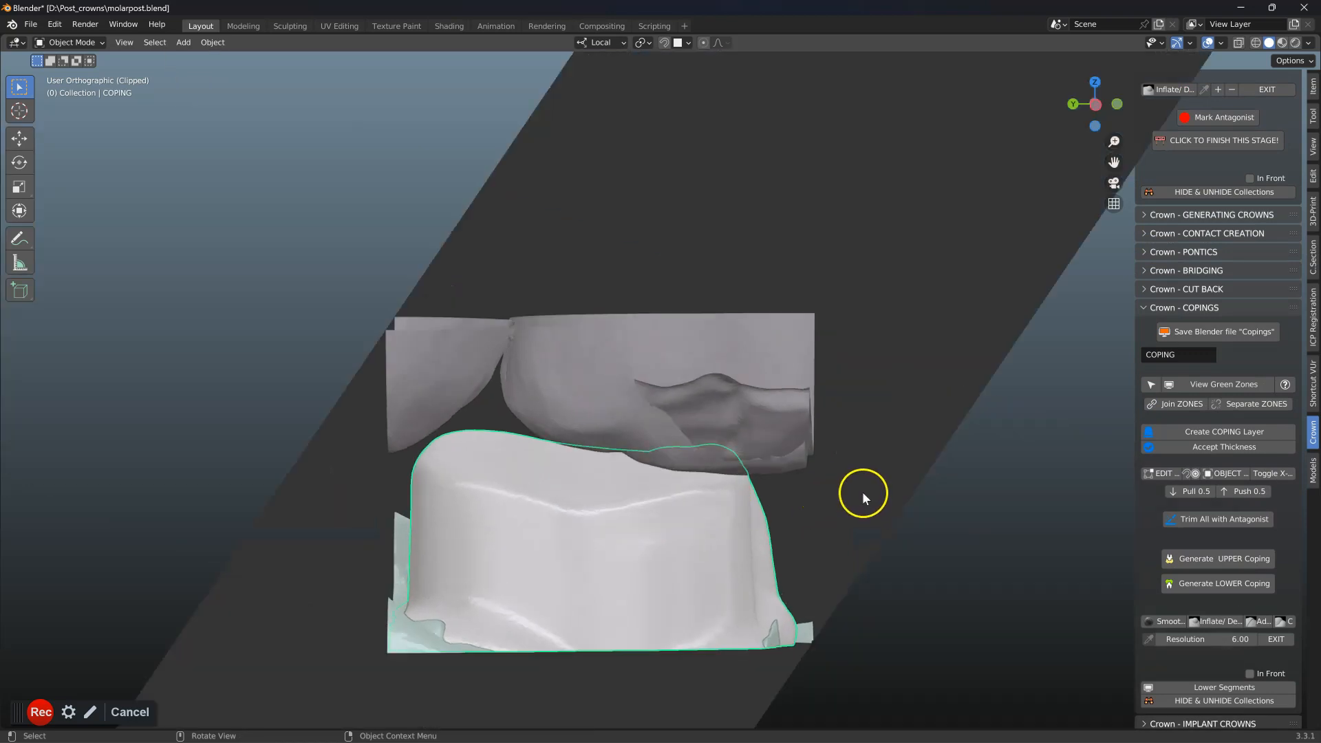
pyautogui.hotkey('alt', 'b')
pyautogui.scroll(-4, 757, 426)
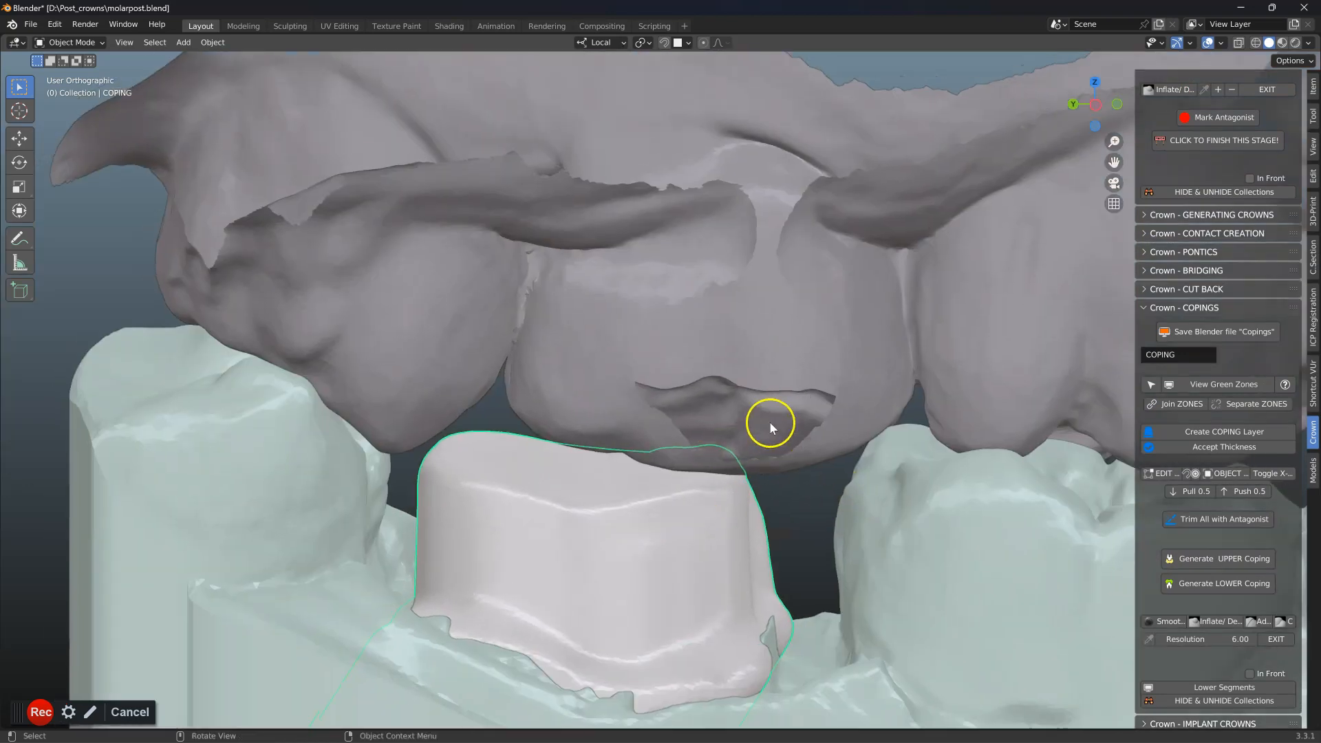
pyautogui.click(678, 362)
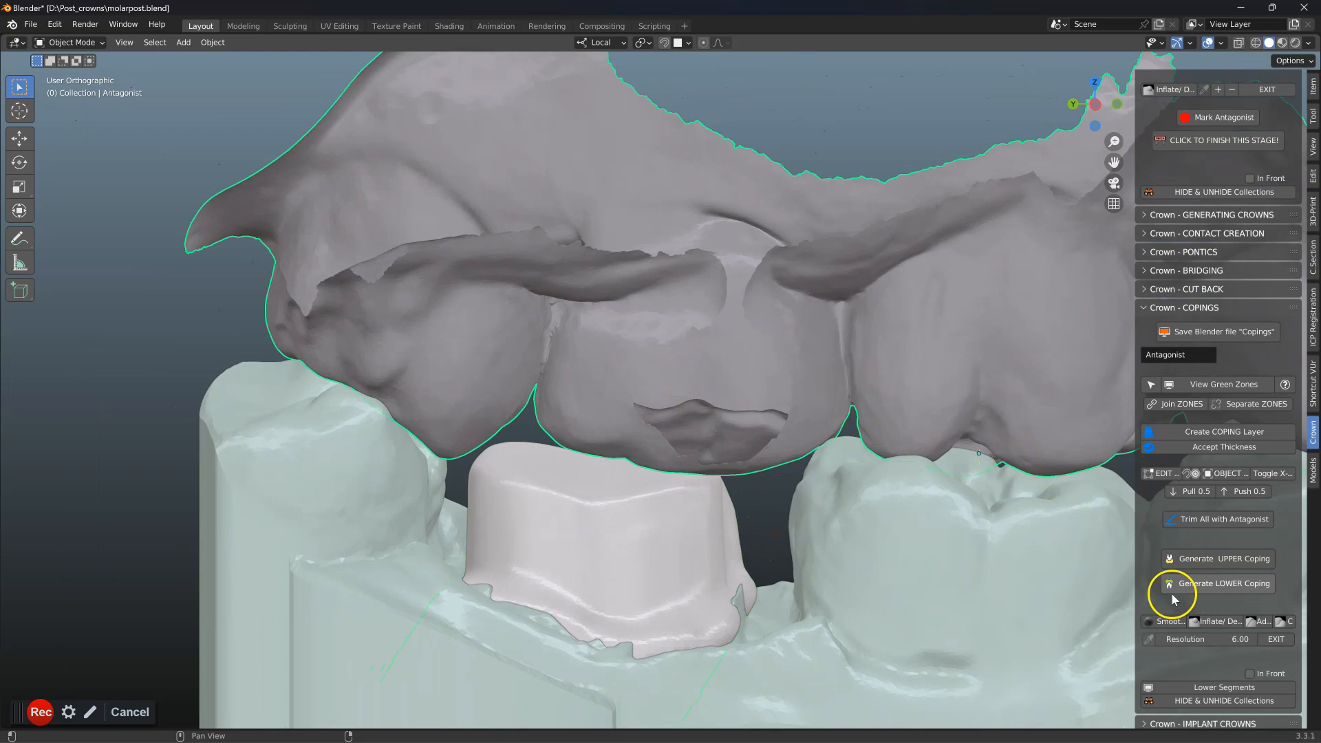
pyautogui.scroll(-1, 1201, 664)
pyautogui.click(1207, 674)
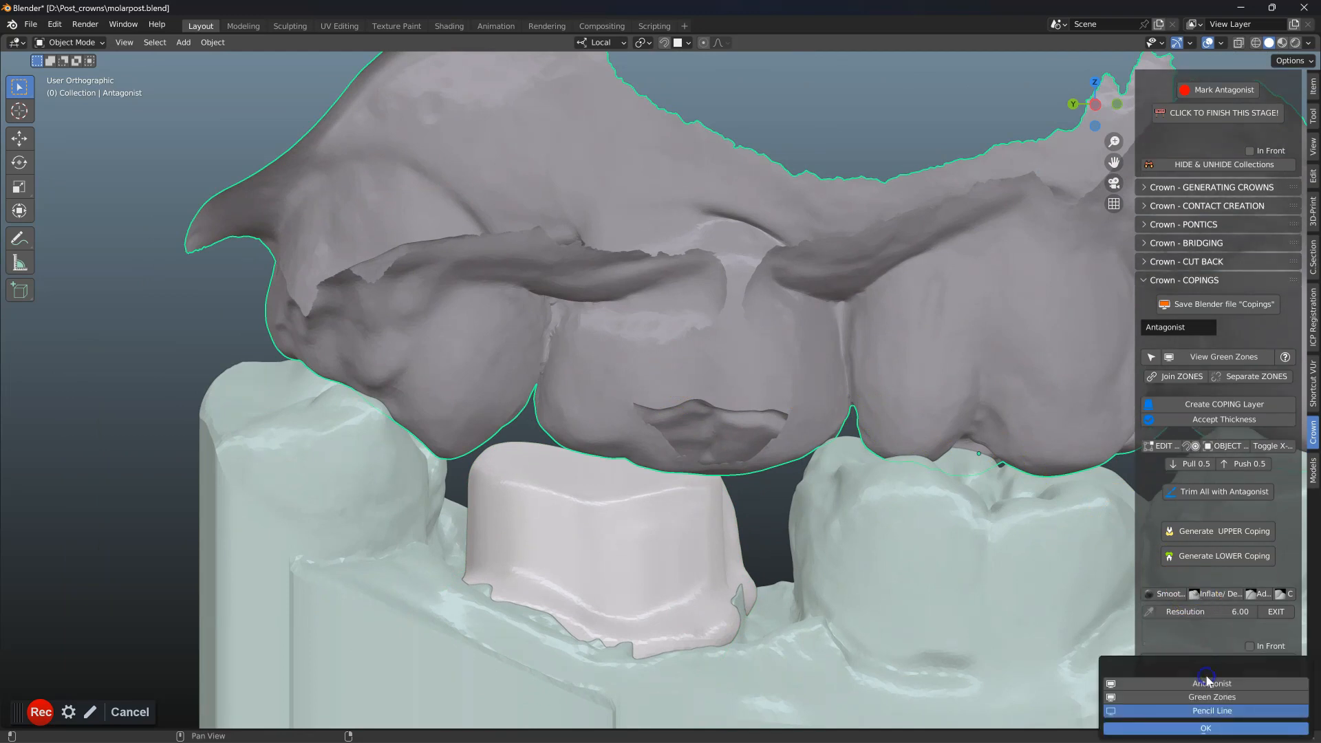
pyautogui.click(1206, 685)
# - Smooth the coping's outer surface with the smoothing brush at a 169 px radius and exit sculpting
pyautogui.moveTo(685, 507); pyautogui.dragTo(1123, 585, button='middle')
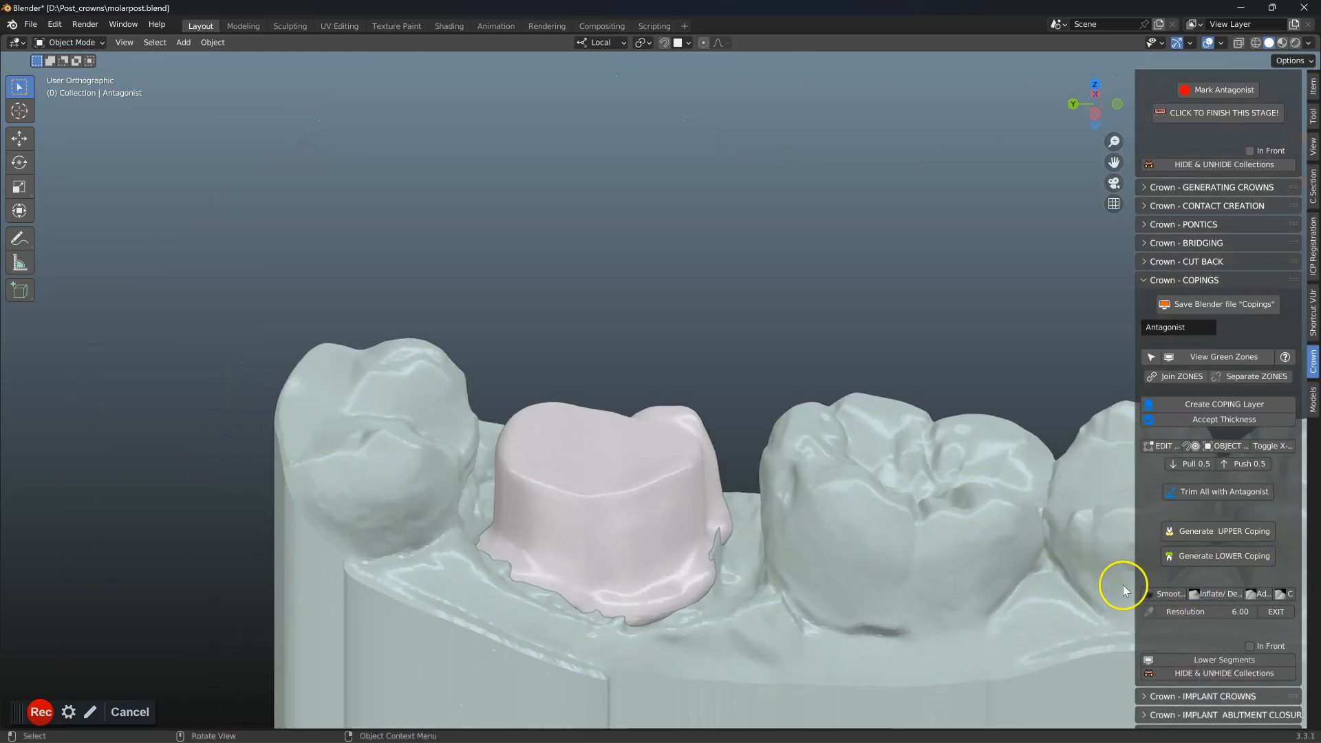
pyautogui.scroll(-1, 662, 519)
pyautogui.click(654, 519)
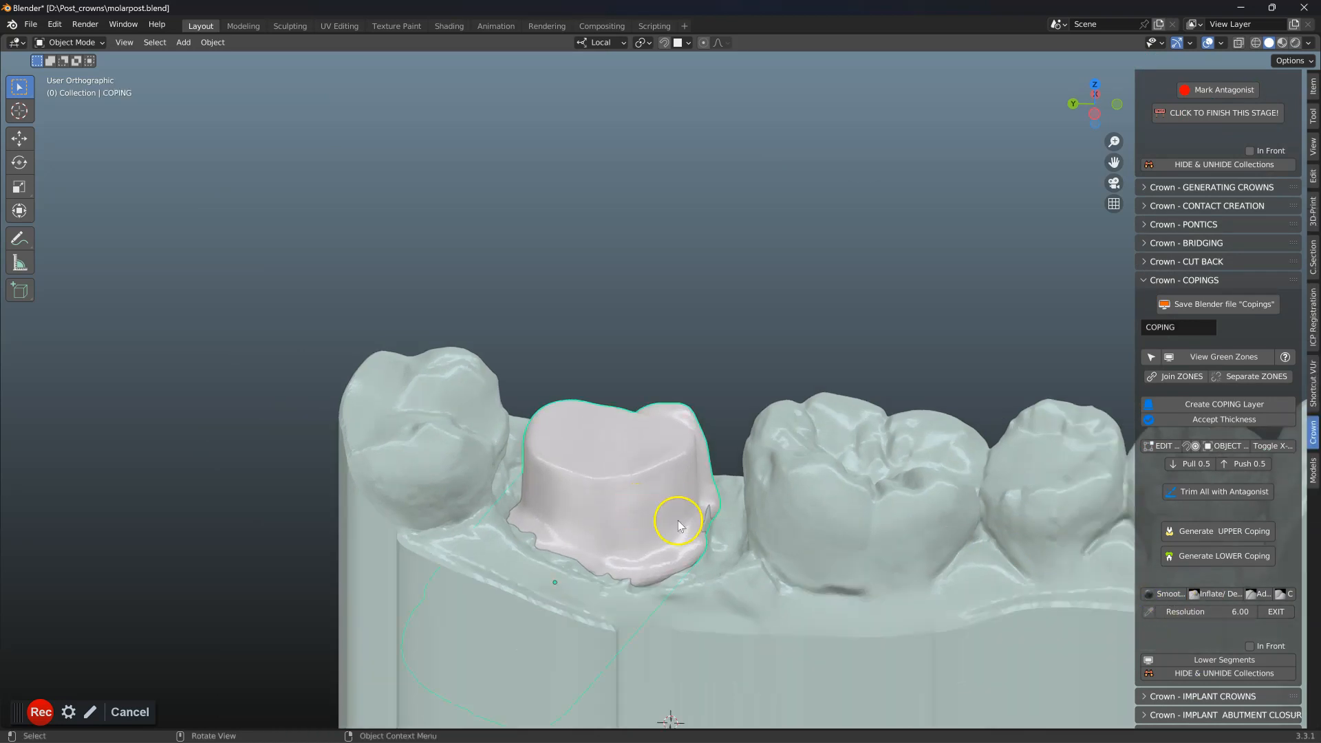
pyautogui.click(1148, 590)
pyautogui.rightClick(627, 499)
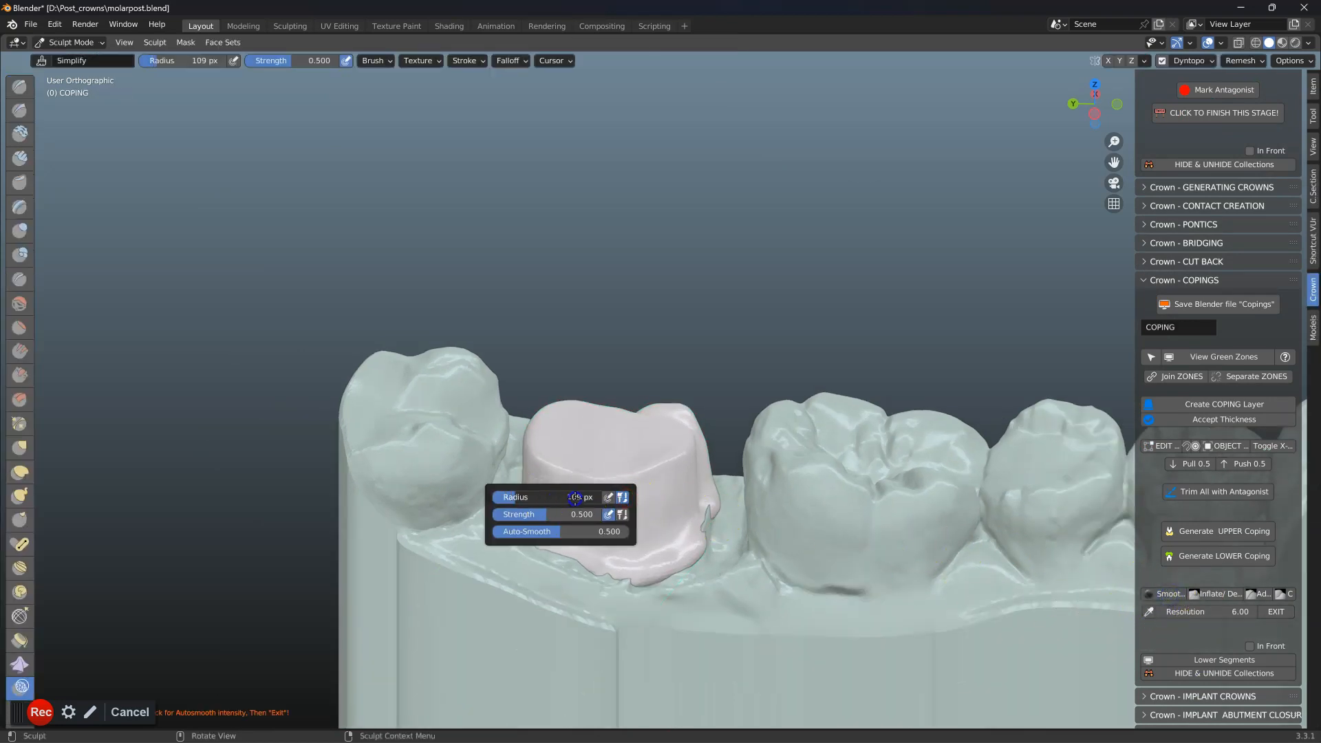
pyautogui.moveTo(611, 516); pyautogui.dragTo(570, 463, button='middle')
pyautogui.moveTo(673, 502); pyautogui.dragTo(1242, 589, button='middle')
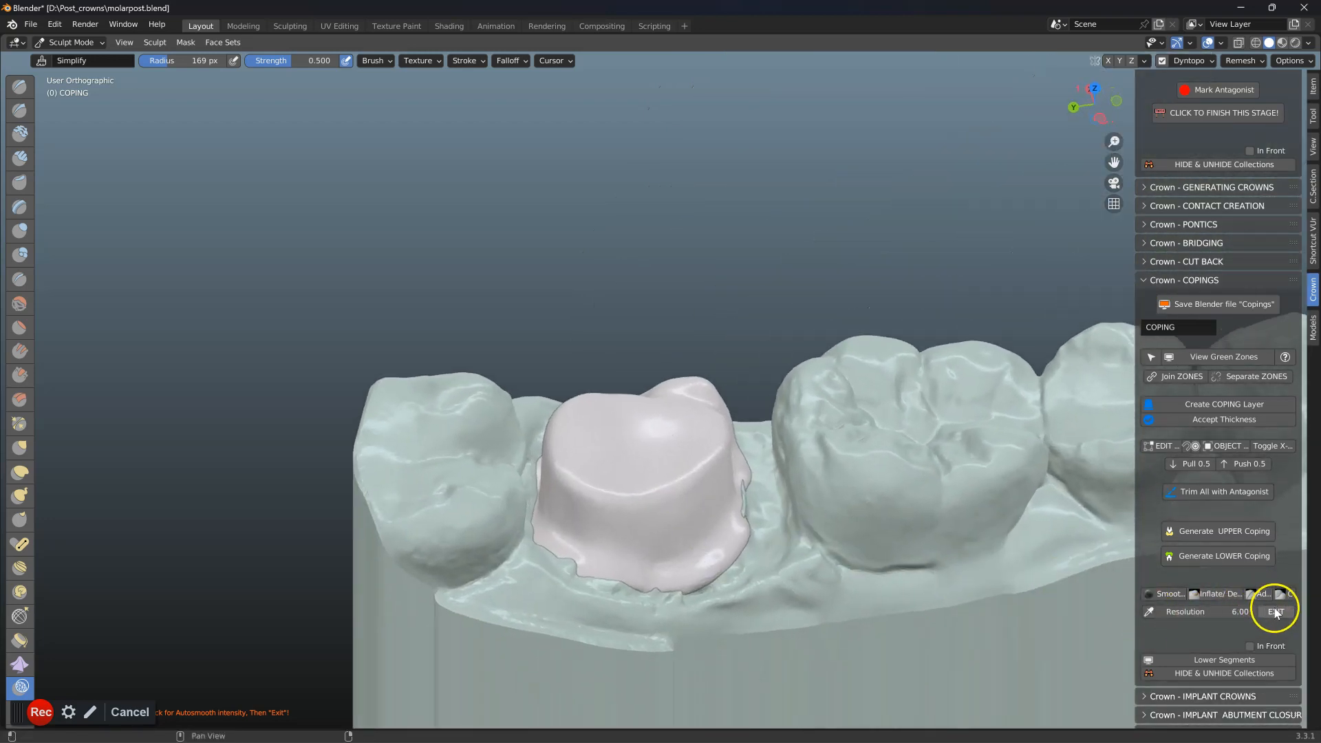
pyautogui.click(1275, 612)
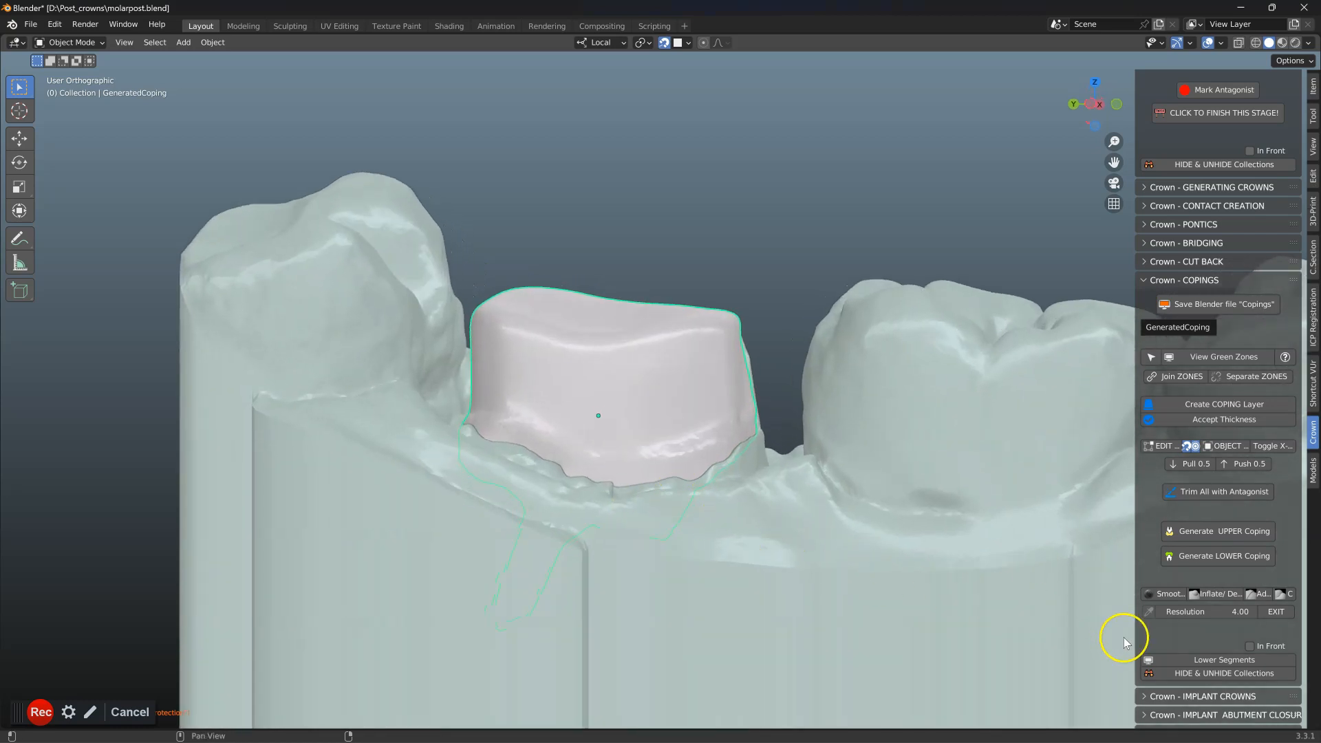
# - Smooth the generated coping's surface down to its margins with the smoothing brush at a 103 px radius and exit sculpting
pyautogui.click(1174, 594)
pyautogui.rightClick(573, 446)
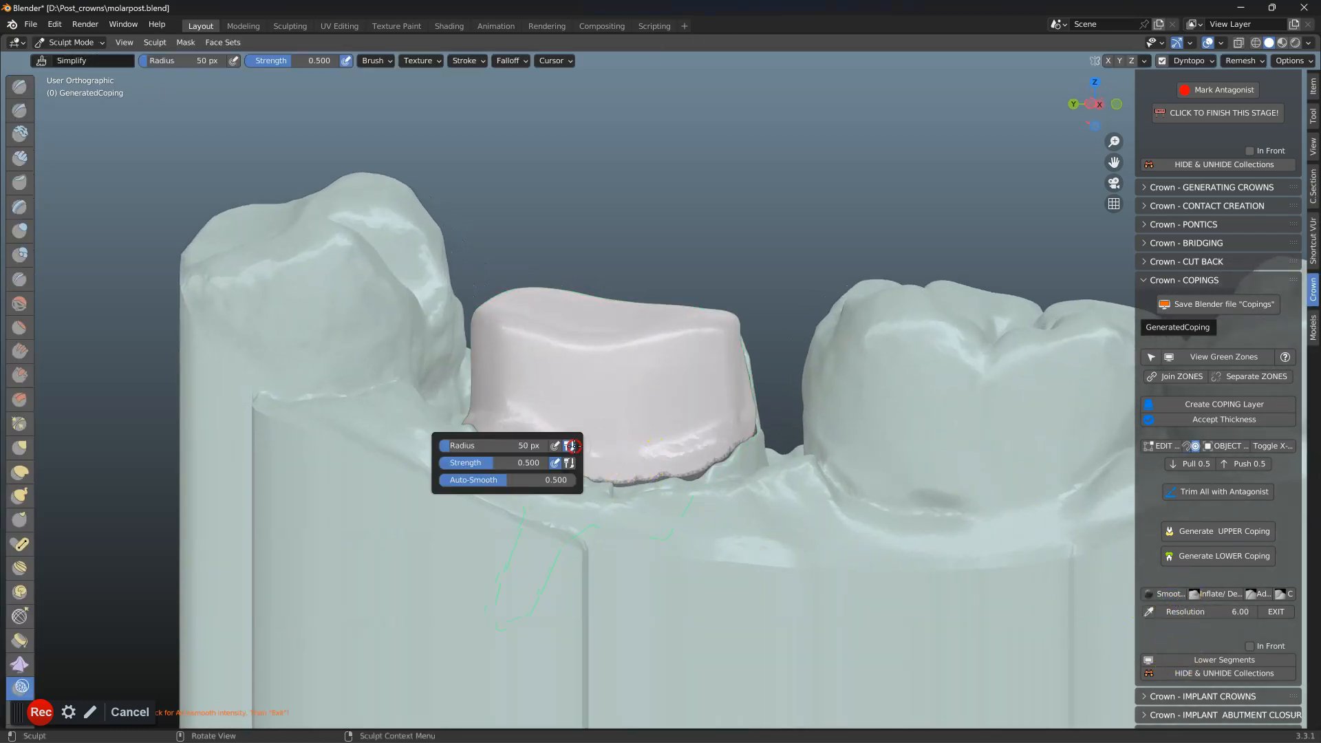
pyautogui.moveTo(505, 449); pyautogui.dragTo(508, 448)
pyautogui.moveTo(522, 397); pyautogui.dragTo(522, 396)
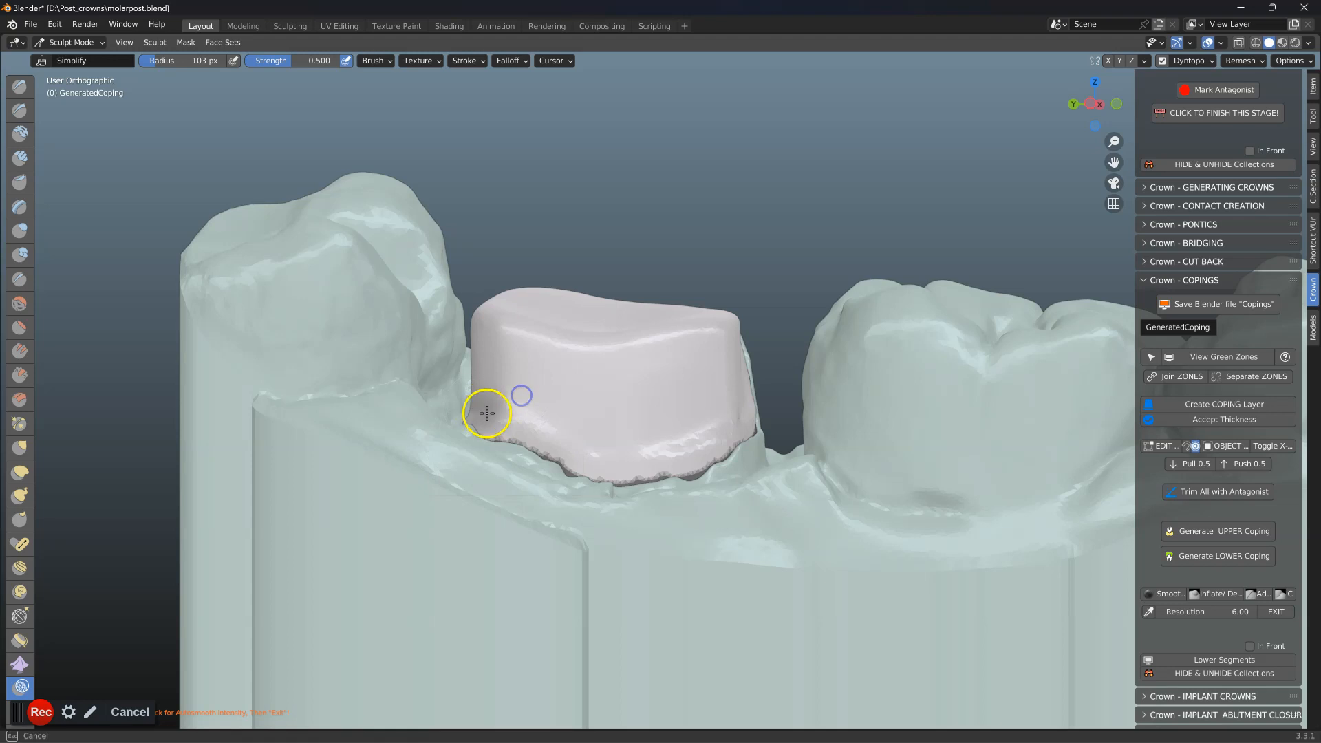
pyautogui.moveTo(773, 413)
pyautogui.mouseDown(button='middle')
pyautogui.moveTo(714, 489)
pyautogui.moveTo(792, 330)
pyautogui.moveTo(834, 295)
pyautogui.moveTo(731, 375)
pyautogui.moveTo(686, 356)
pyautogui.mouseUp(button='middle')
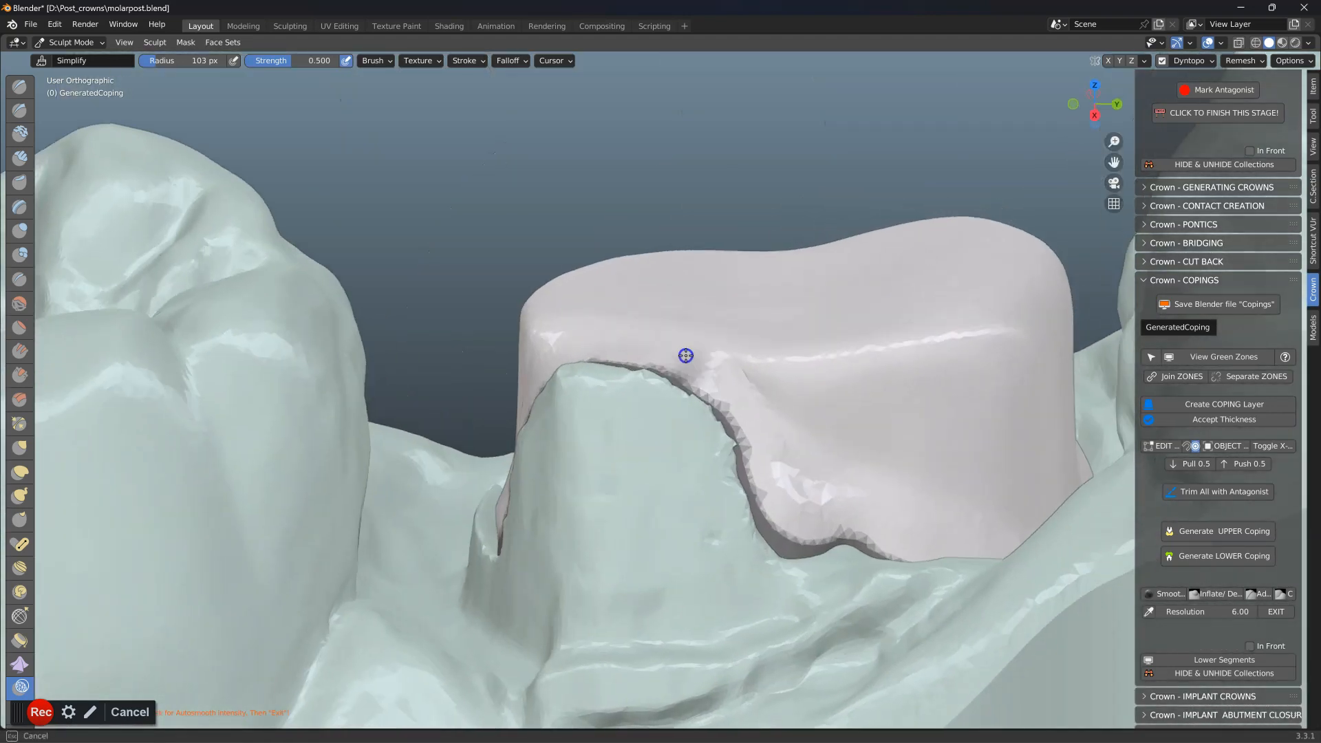
pyautogui.moveTo(914, 556)
pyautogui.mouseDown(button='middle')
pyautogui.moveTo(917, 539)
pyautogui.moveTo(693, 562)
pyautogui.mouseUp(button='middle')
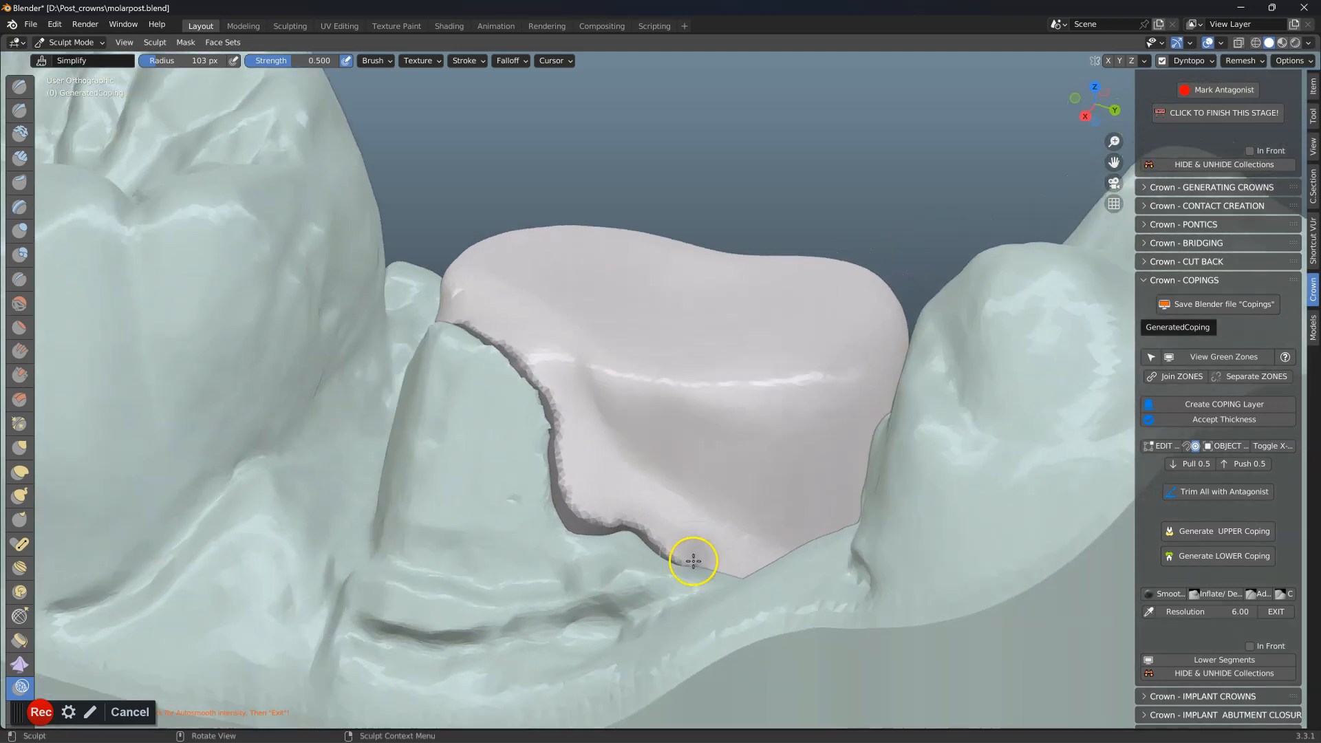
pyautogui.moveTo(553, 341)
pyautogui.mouseDown(button='middle')
pyautogui.moveTo(631, 392)
pyautogui.moveTo(516, 360)
pyautogui.mouseUp(button='middle')
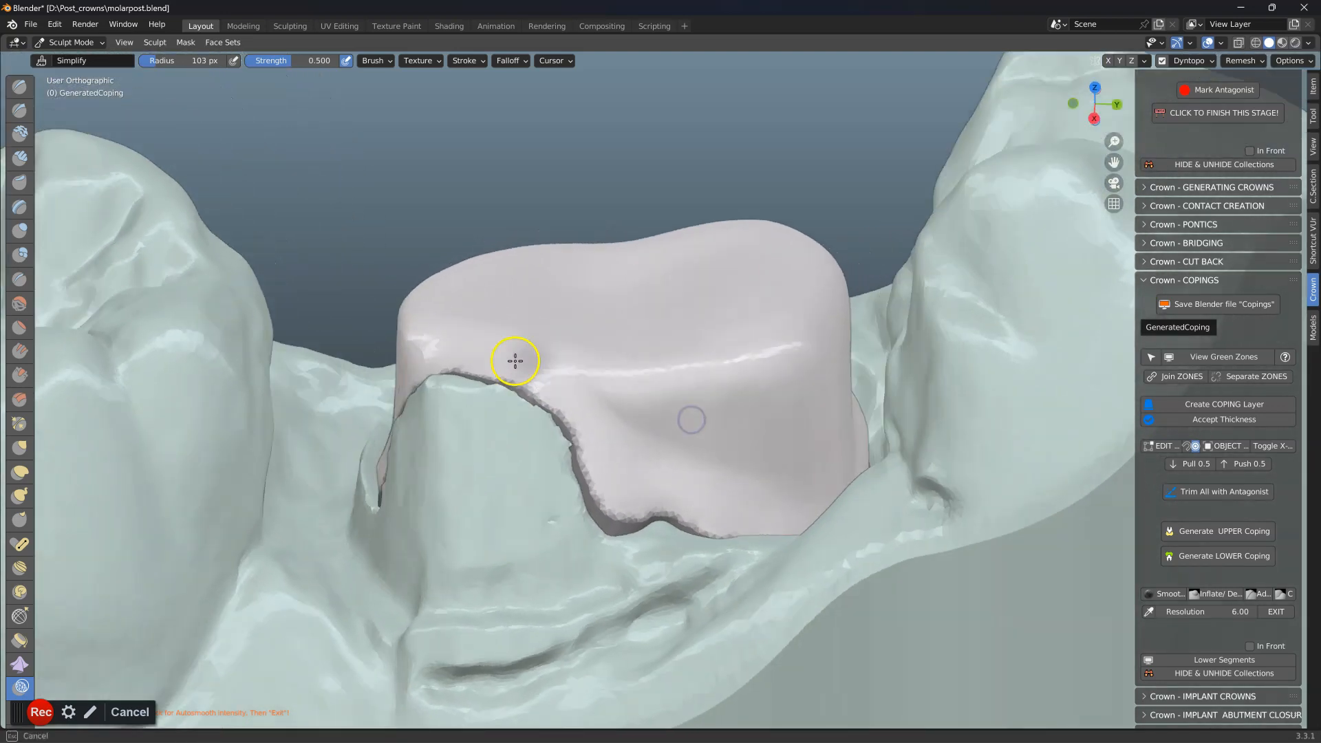
pyautogui.click(1275, 611)
# - Deselect all vertices of the generated coping in Edit Mode and isolate the coping in Object Mode by hiding every other object
pyautogui.moveTo(820, 555)
pyautogui.mouseDown(button='middle')
pyautogui.moveTo(786, 534)
pyautogui.moveTo(672, 518)
pyautogui.moveTo(711, 501)
pyautogui.moveTo(749, 510)
pyautogui.moveTo(730, 525)
pyautogui.moveTo(775, 448)
pyautogui.mouseUp(button='middle')
pyautogui.moveTo(847, 386); pyautogui.dragTo(758, 397, button='middle')
pyautogui.press('Tab')
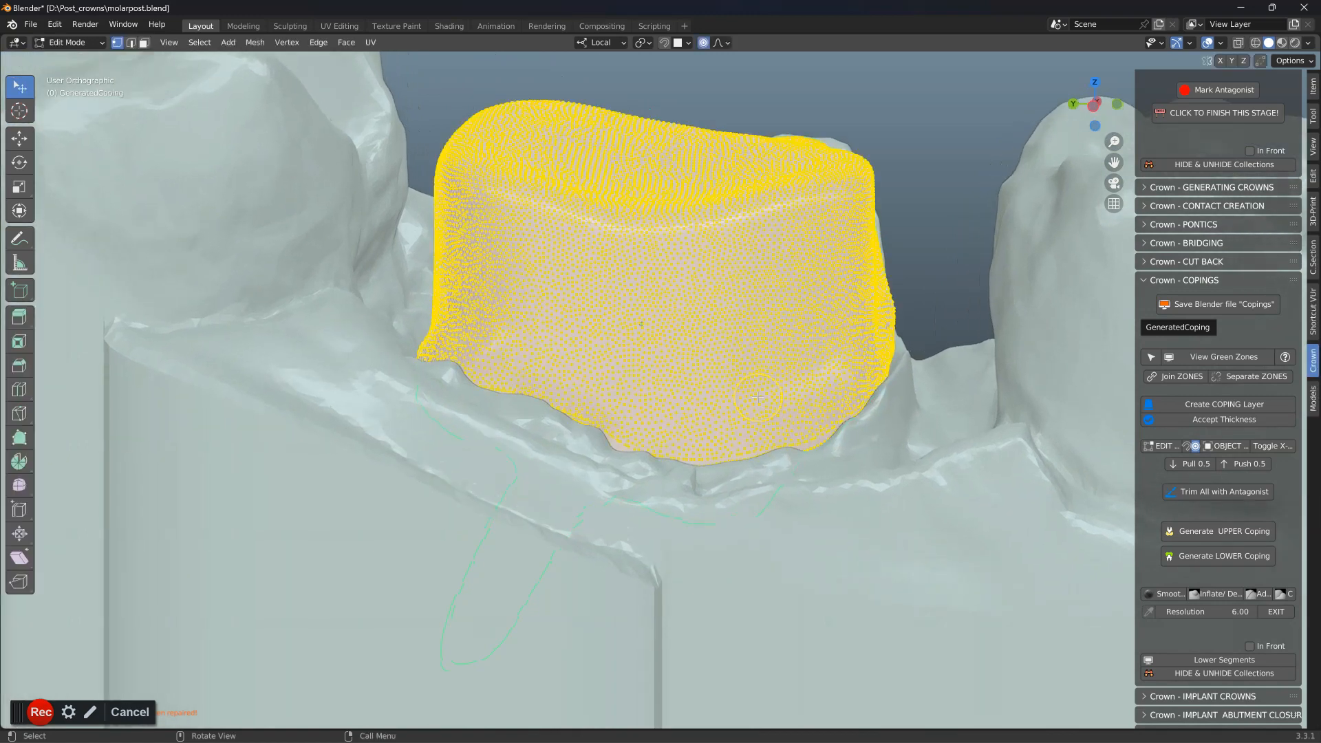
pyautogui.hotkey('alt', 'a')
pyautogui.moveTo(757, 397); pyautogui.dragTo(732, 390, button='middle')
pyautogui.scroll(-1, 750, 391)
pyautogui.press('Tab')
pyautogui.click(666, 373)
pyautogui.hotkey('shift', 'h')
pyautogui.click(666, 373)
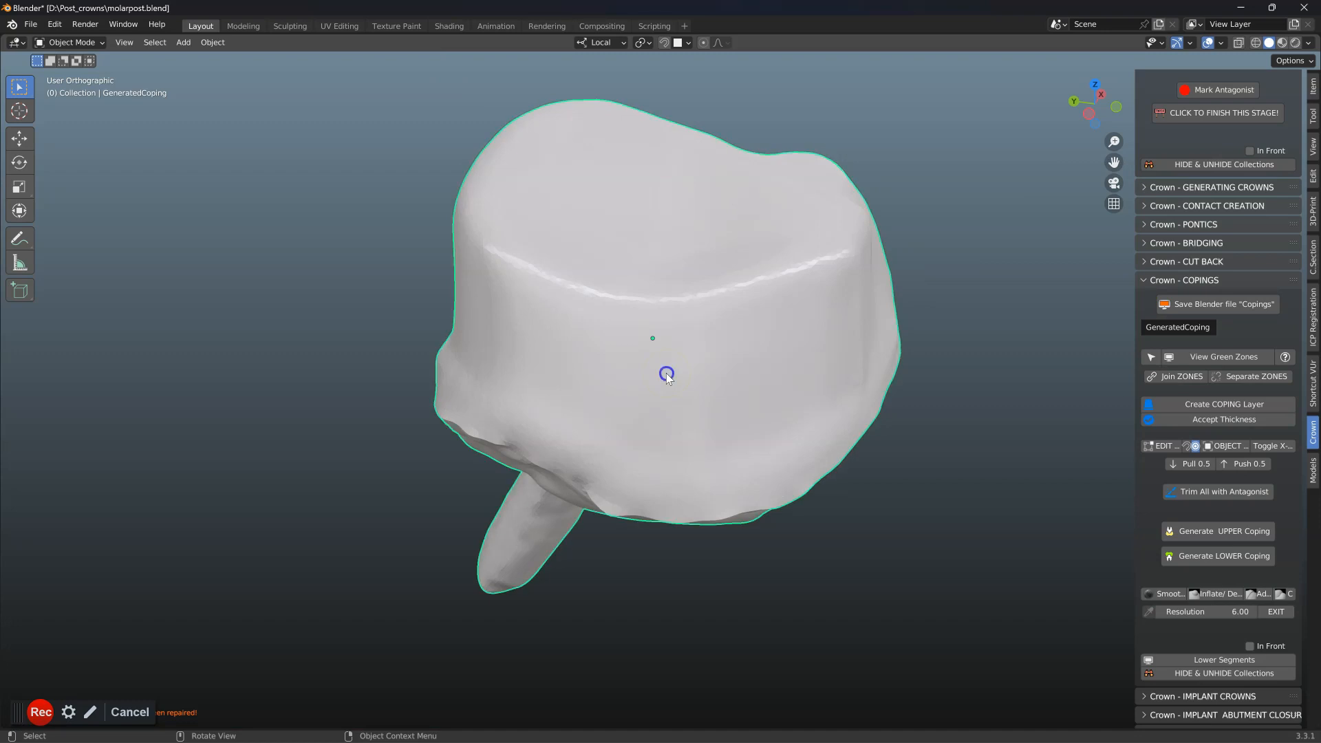